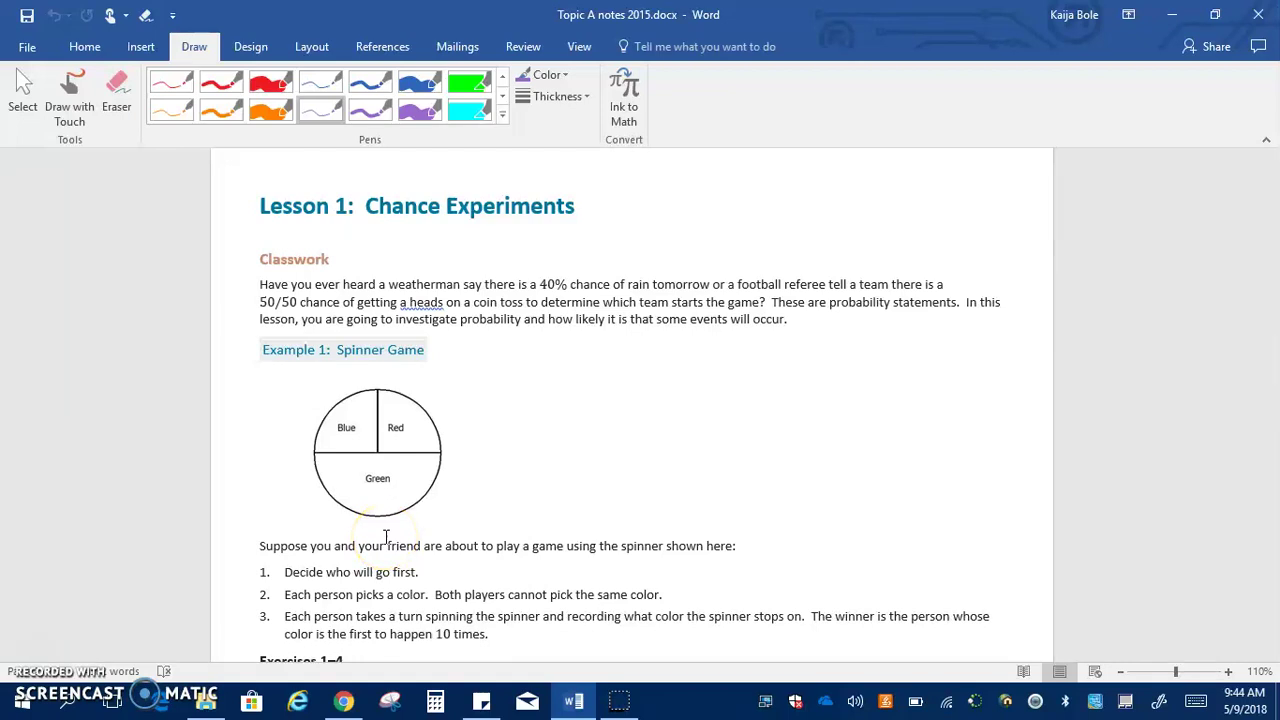
Scroll down to Exercises 1–4 beneath the Example 1 spinner diagram.
scroll(1200, 338, "down", 1)
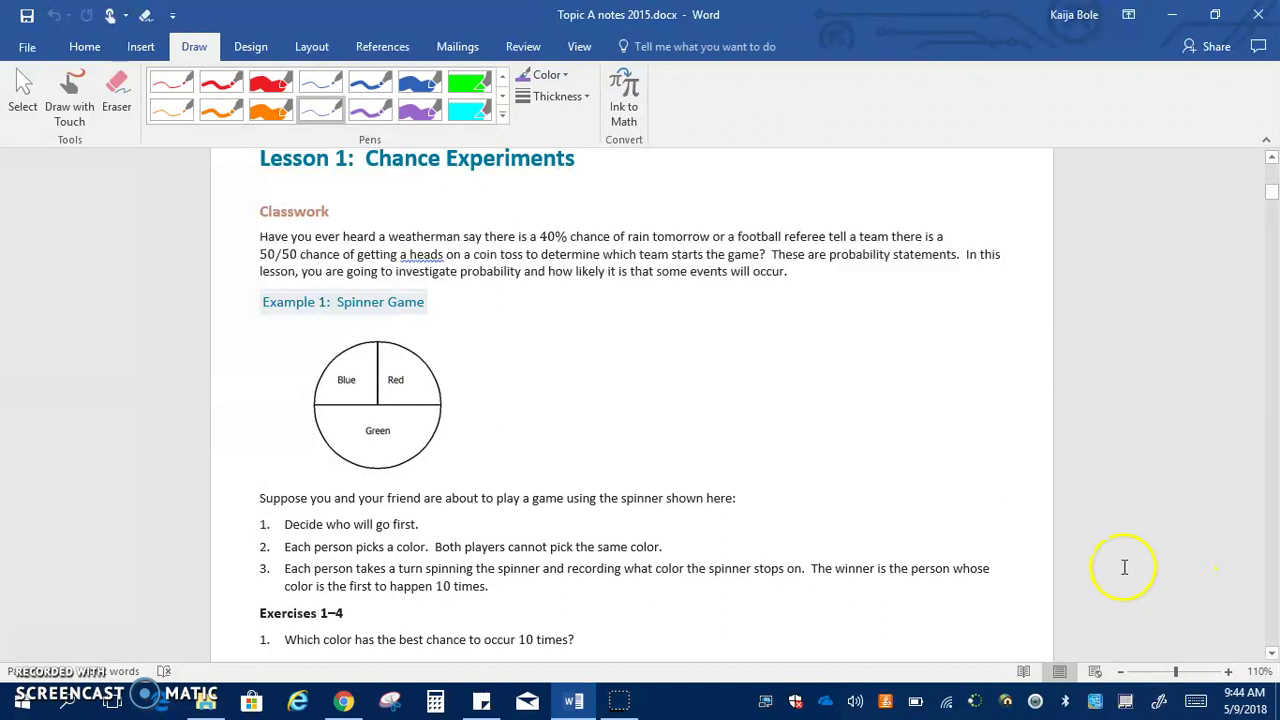
scroll(1123, 523, "down", 1)
scroll(1120, 521, "down", 2)
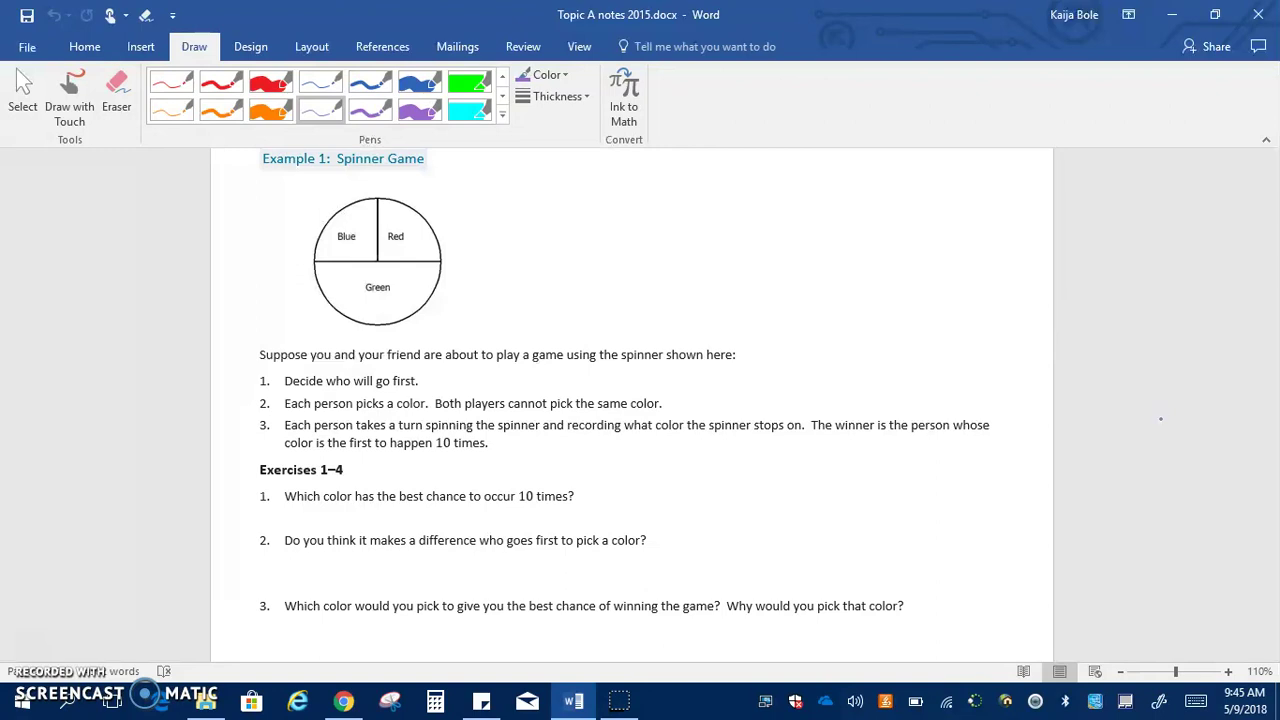
Handwrite 'Green' for question 1 and 'Yes, the first person would want green' for question 2.
mouse_move(344, 508)
left_mouse_down()
mouse_move(332, 534)
mouse_move(364, 520)
mouse_move(441, 534)
left_mouse_up()
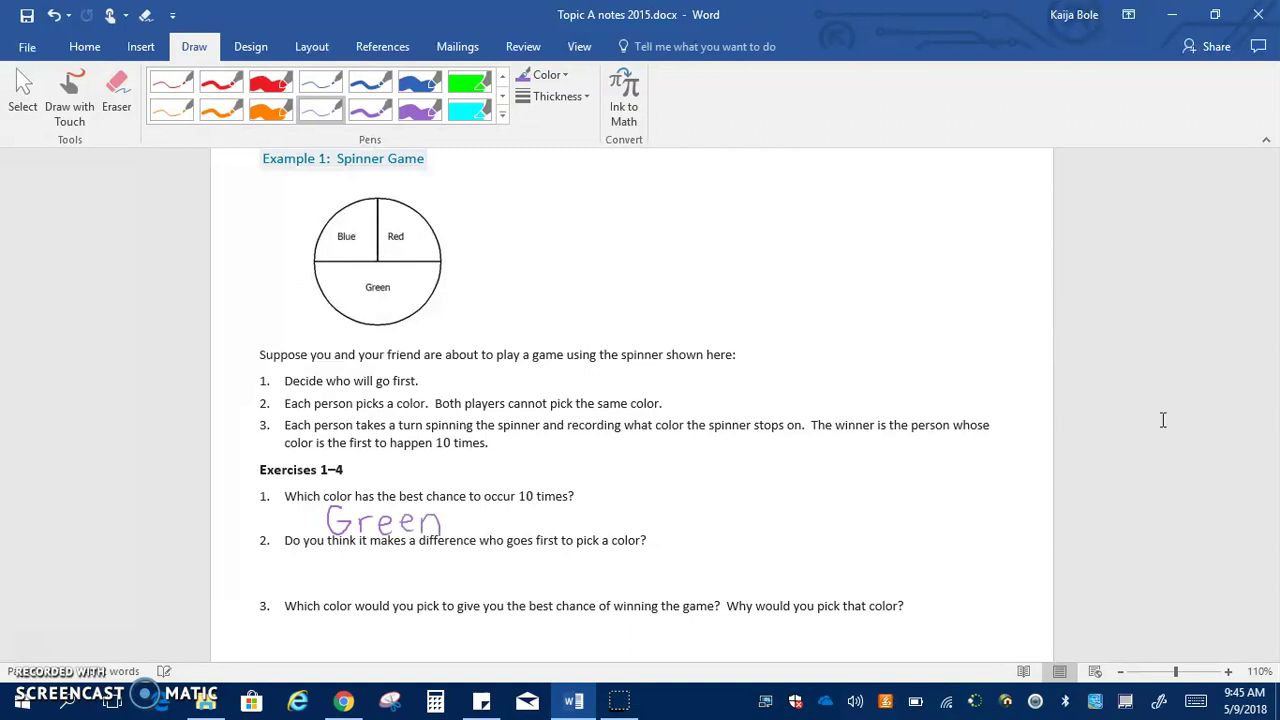
left_click(318, 661)
mouse_move(289, 548)
left_mouse_down()
mouse_move(304, 587)
mouse_move(332, 586)
left_mouse_up()
left_click_drag(360, 579, 378, 584)
left_click_drag(368, 566, 455, 584)
mouse_move(450, 568)
left_mouse_down()
mouse_move(474, 568)
mouse_move(480, 586)
mouse_move(504, 564)
left_mouse_up()
mouse_move(512, 568)
left_mouse_down()
mouse_move(504, 586)
mouse_move(525, 580)
left_mouse_up()
mouse_move(514, 562)
left_mouse_down()
mouse_move(538, 560)
mouse_move(546, 596)
left_mouse_up()
mouse_move(548, 570)
left_mouse_down()
mouse_move(550, 585)
mouse_move(584, 584)
mouse_move(606, 564)
mouse_move(608, 584)
left_mouse_up()
mouse_move(636, 562)
left_mouse_down()
mouse_move(690, 581)
mouse_move(718, 560)
left_mouse_up()
mouse_move(730, 562)
left_mouse_down()
mouse_move(758, 558)
mouse_move(763, 582)
left_mouse_up()
mouse_move(786, 568)
left_mouse_down()
mouse_move(778, 582)
mouse_move(822, 580)
mouse_move(836, 562)
mouse_move(872, 584)
left_mouse_up()
mouse_move(884, 552)
left_mouse_down()
mouse_move(884, 584)
mouse_move(894, 566)
left_mouse_up()
mouse_move(920, 562)
left_mouse_down()
mouse_move(906, 572)
mouse_move(918, 592)
left_mouse_up()
mouse_move(933, 566)
left_mouse_down()
mouse_move(933, 582)
mouse_move(944, 562)
left_mouse_up()
left_click_drag(946, 570, 1000, 582)
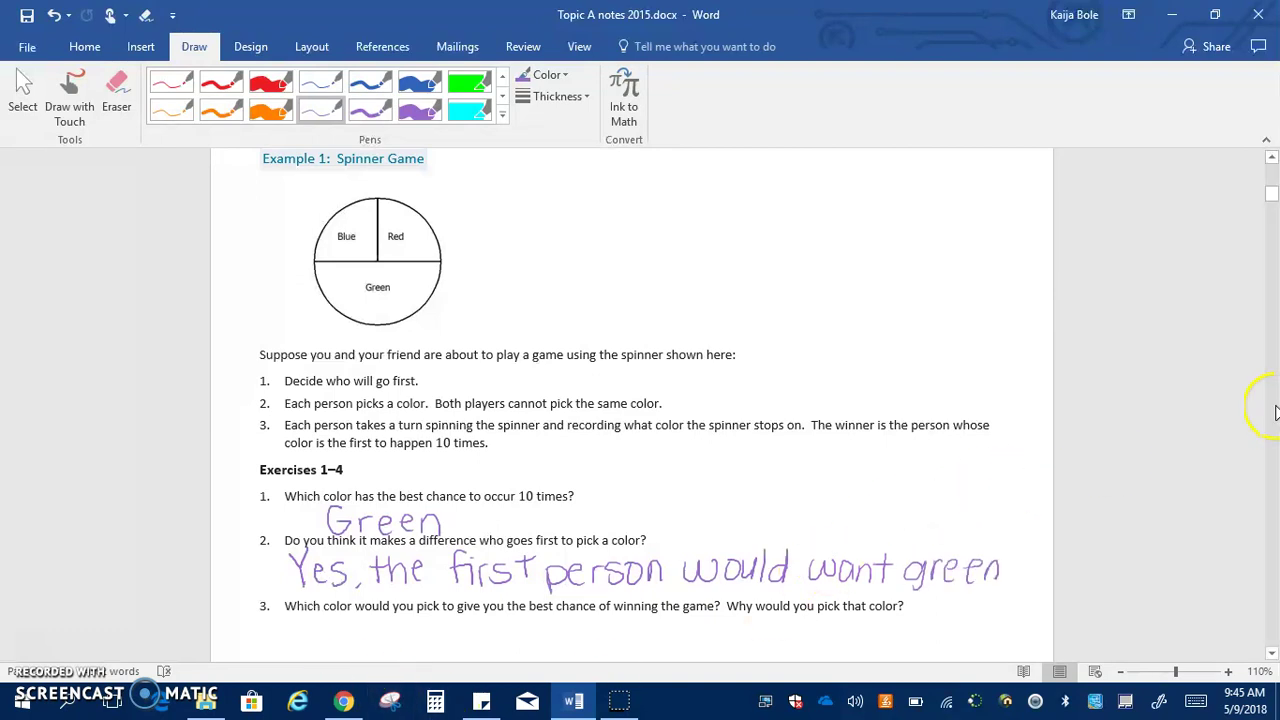
Handwrite 'Green, because it takes up 50% of the spinner' under question 3.
scroll(1170, 418, "down", 2)
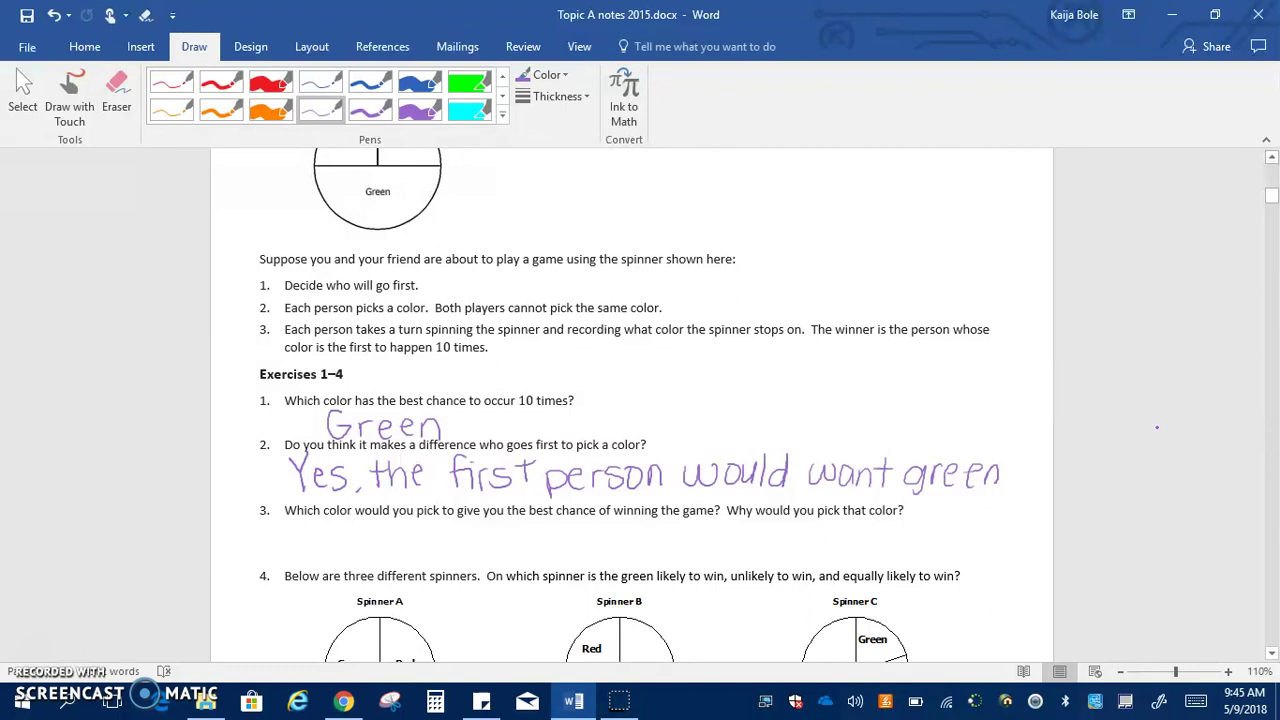
mouse_move(294, 530)
left_mouse_down()
mouse_move(286, 558)
mouse_move(373, 560)
left_mouse_up()
mouse_move(386, 550)
left_mouse_down()
mouse_move(444, 557)
mouse_move(461, 537)
mouse_move(492, 558)
left_mouse_up()
mouse_move(510, 548)
left_mouse_down()
mouse_move(520, 538)
mouse_move(523, 558)
left_mouse_up()
mouse_move(545, 540)
left_mouse_down()
mouse_move(545, 558)
mouse_move(587, 554)
left_mouse_up()
left_click_drag(580, 537, 622, 556)
mouse_move(636, 532)
left_mouse_down()
mouse_move(638, 554)
mouse_move(656, 554)
left_mouse_up()
mouse_move(680, 536)
left_mouse_down()
mouse_move(714, 534)
mouse_move(716, 568)
left_mouse_up()
mouse_move(716, 534)
left_mouse_down()
mouse_move(766, 552)
mouse_move(778, 526)
left_mouse_up()
mouse_move(784, 528)
left_mouse_down()
mouse_move(798, 554)
mouse_move(842, 541)
mouse_move(860, 558)
left_mouse_up()
mouse_move(854, 540)
left_mouse_down()
mouse_move(905, 552)
mouse_move(914, 536)
left_mouse_up()
mouse_move(914, 526)
left_mouse_down()
mouse_move(916, 554)
mouse_move(930, 552)
left_mouse_up()
left_click_drag(936, 541, 975, 560)
left_click_drag(975, 536, 992, 546)
mouse_move(998, 532)
left_mouse_down()
mouse_move(998, 550)
mouse_move(1050, 532)
left_mouse_up()
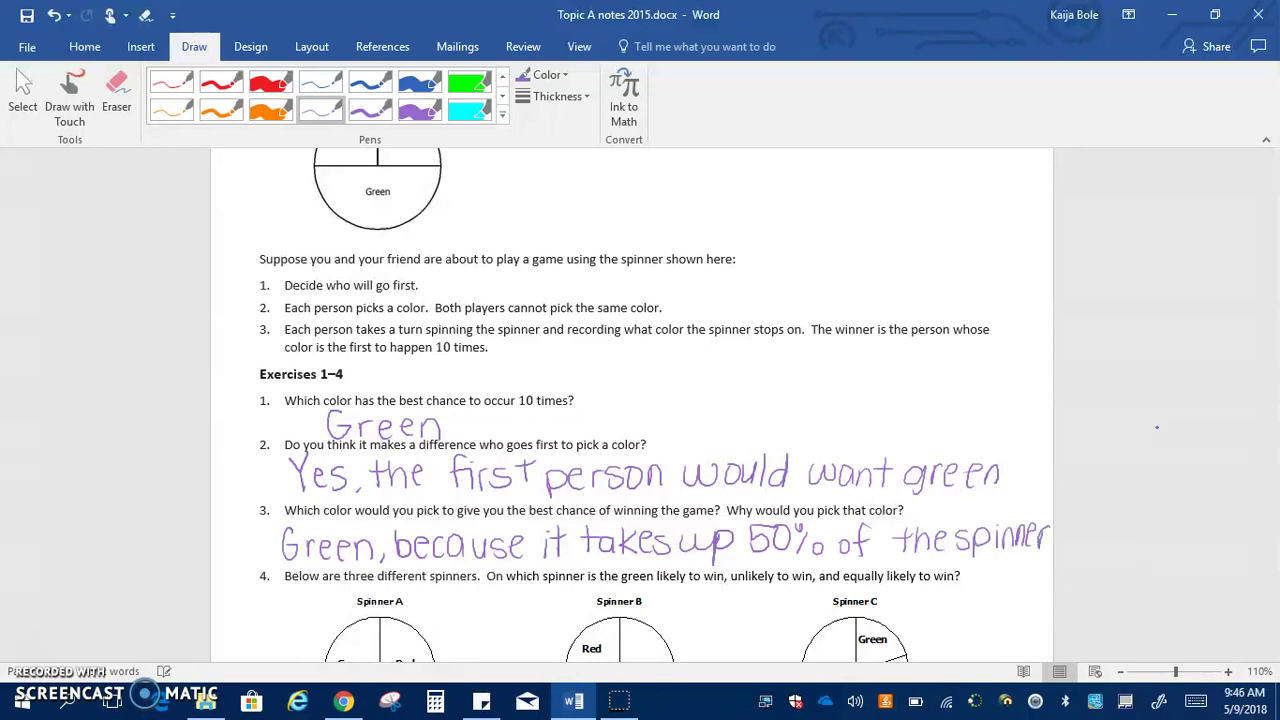
Handwrite 'Equally Likely' below Spinner A in question 4.
scroll(1200, 495, "down", 4)
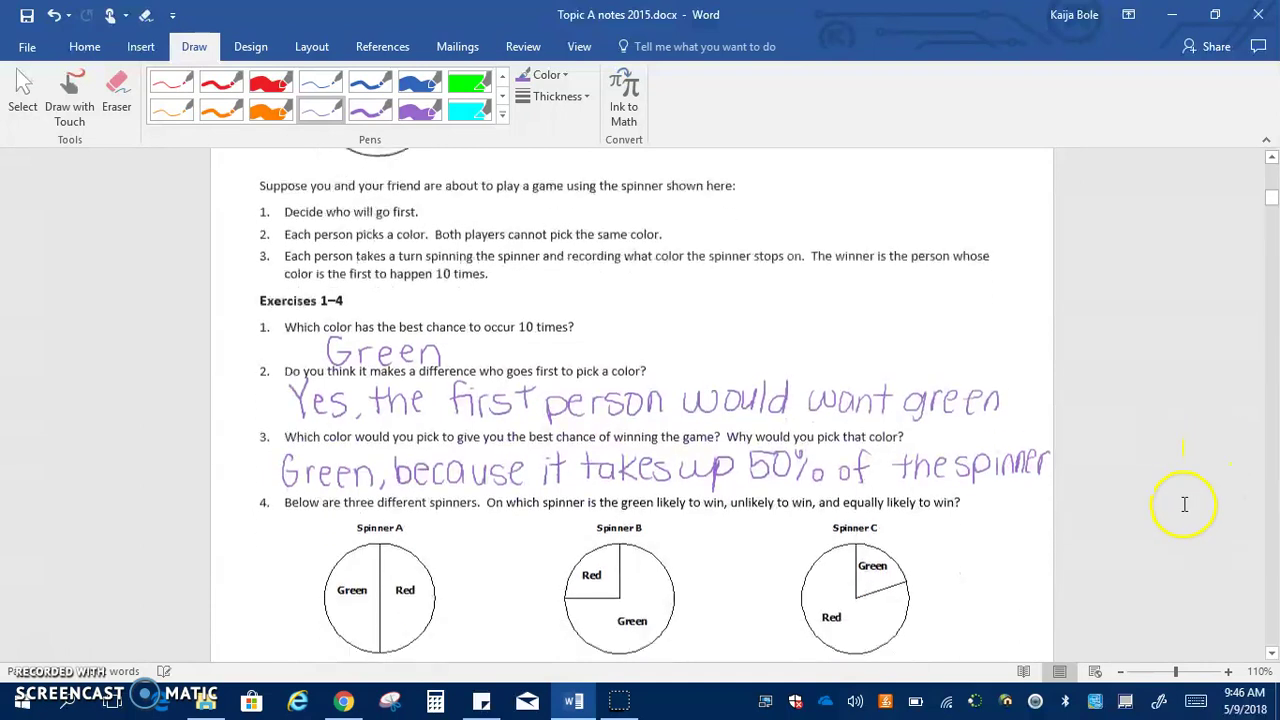
scroll(1200, 495, "down", 1)
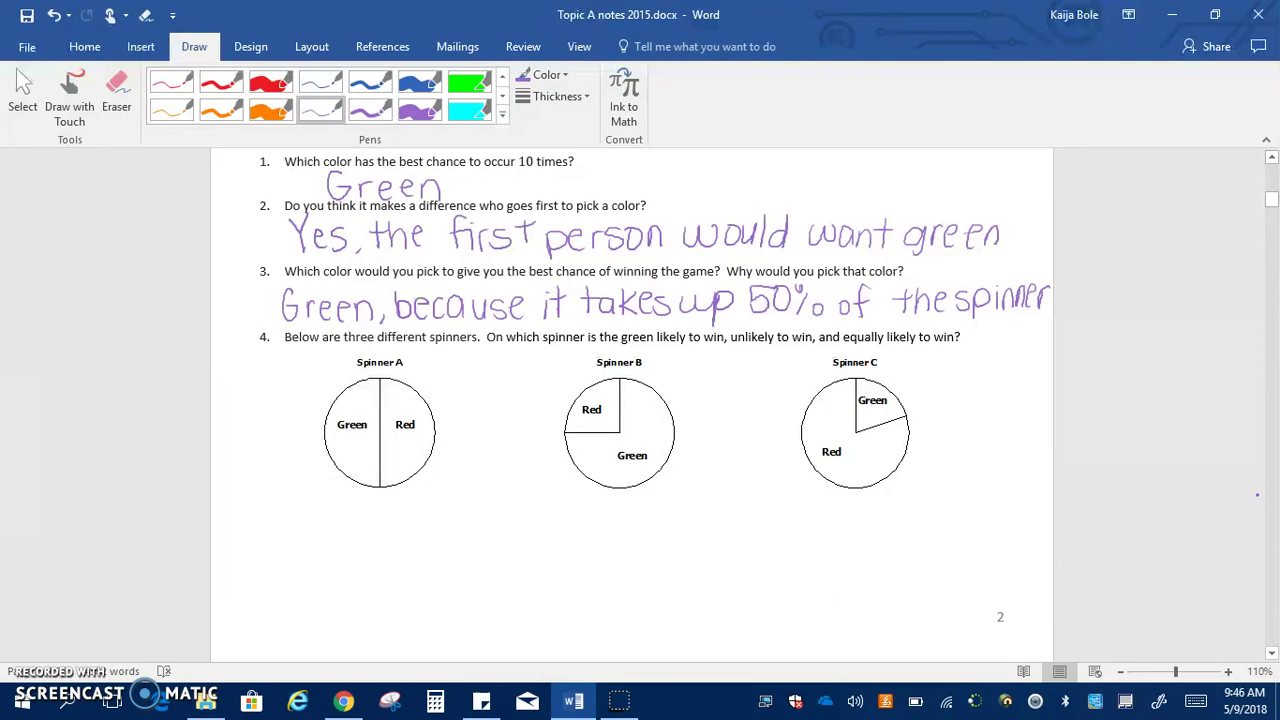
mouse_move(325, 500)
left_mouse_down()
mouse_move(340, 526)
mouse_move(342, 500)
mouse_move(361, 538)
mouse_move(403, 512)
mouse_move(406, 526)
left_mouse_up()
left_click_drag(411, 496, 420, 526)
left_click_drag(432, 508, 433, 548)
mouse_move(322, 540)
left_mouse_down()
mouse_move(323, 572)
mouse_move(344, 572)
left_mouse_up()
mouse_move(353, 540)
left_mouse_down()
mouse_move(353, 572)
mouse_move(388, 558)
left_mouse_up()
left_click_drag(394, 544, 405, 572)
left_click_drag(415, 548, 408, 592)
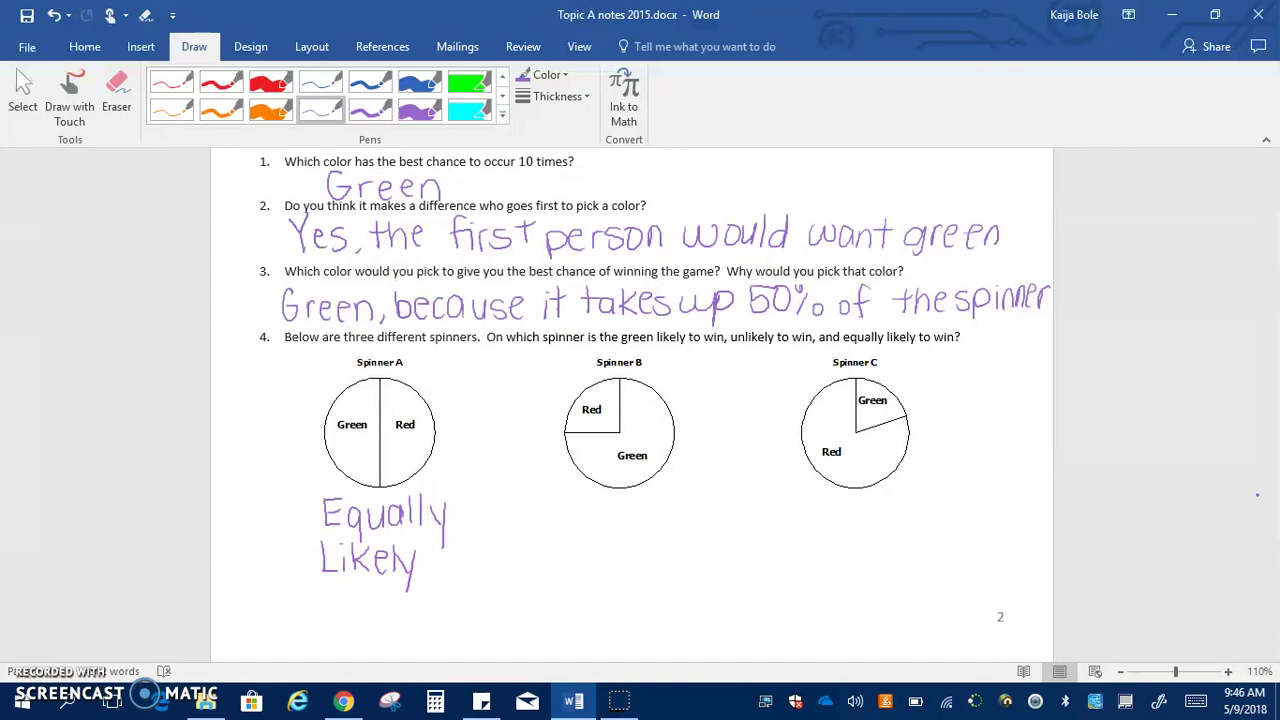
Handwrite 'Likely' below Spinner B.
left_click_drag(572, 504, 604, 536)
mouse_move(618, 510)
left_mouse_down()
mouse_move(606, 524)
mouse_move(620, 536)
left_mouse_up()
left_click_drag(622, 520, 647, 536)
left_click_drag(654, 512, 664, 554)
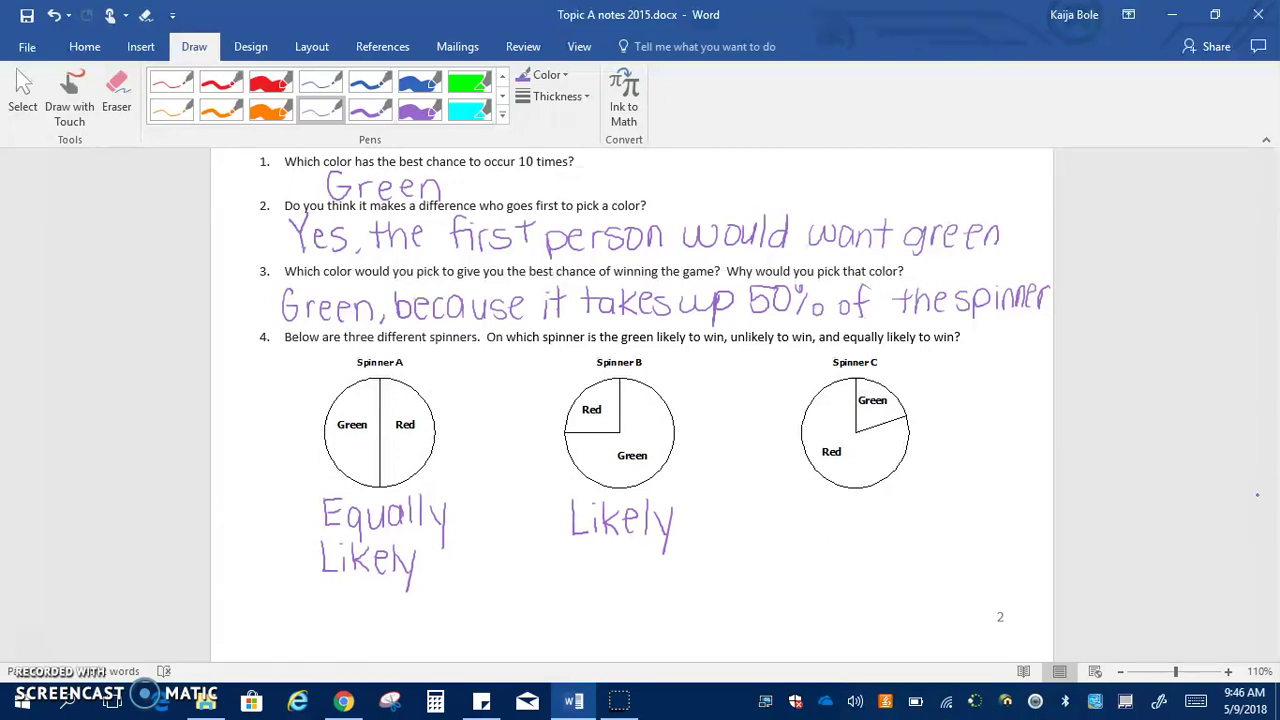
Handwrite 'Unlikely' below Spinner C.
mouse_move(821, 504)
left_mouse_down()
mouse_move(823, 534)
mouse_move(842, 502)
left_mouse_up()
left_click_drag(846, 512, 862, 536)
left_click_drag(868, 506, 868, 536)
mouse_move(880, 516)
left_mouse_down()
mouse_move(880, 536)
mouse_move(893, 521)
left_mouse_up()
left_click_drag(894, 520, 930, 536)
mouse_move(938, 500)
left_mouse_down()
mouse_move(938, 536)
mouse_move(960, 532)
left_mouse_up()
left_click_drag(974, 506, 962, 556)
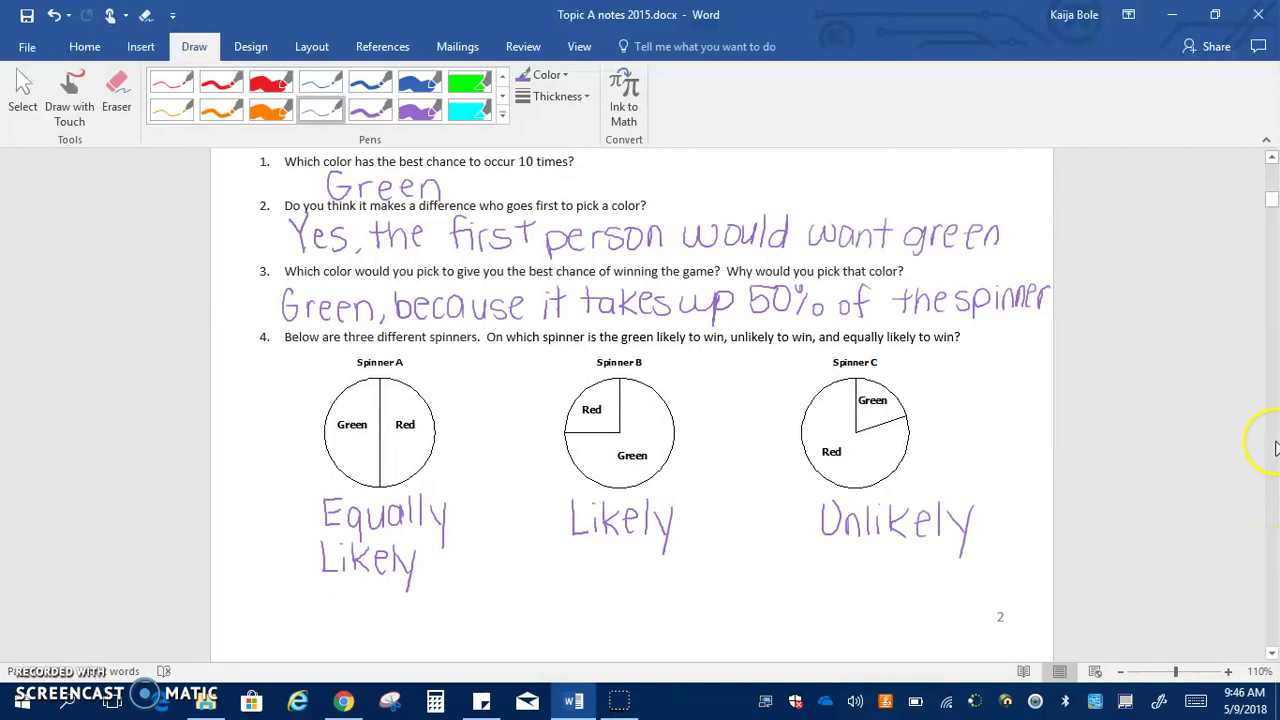
Highlight 'probability of 0' in green in the impossible row and underline 'probability' in the certain row.
scroll(1204, 398, "down", 10)
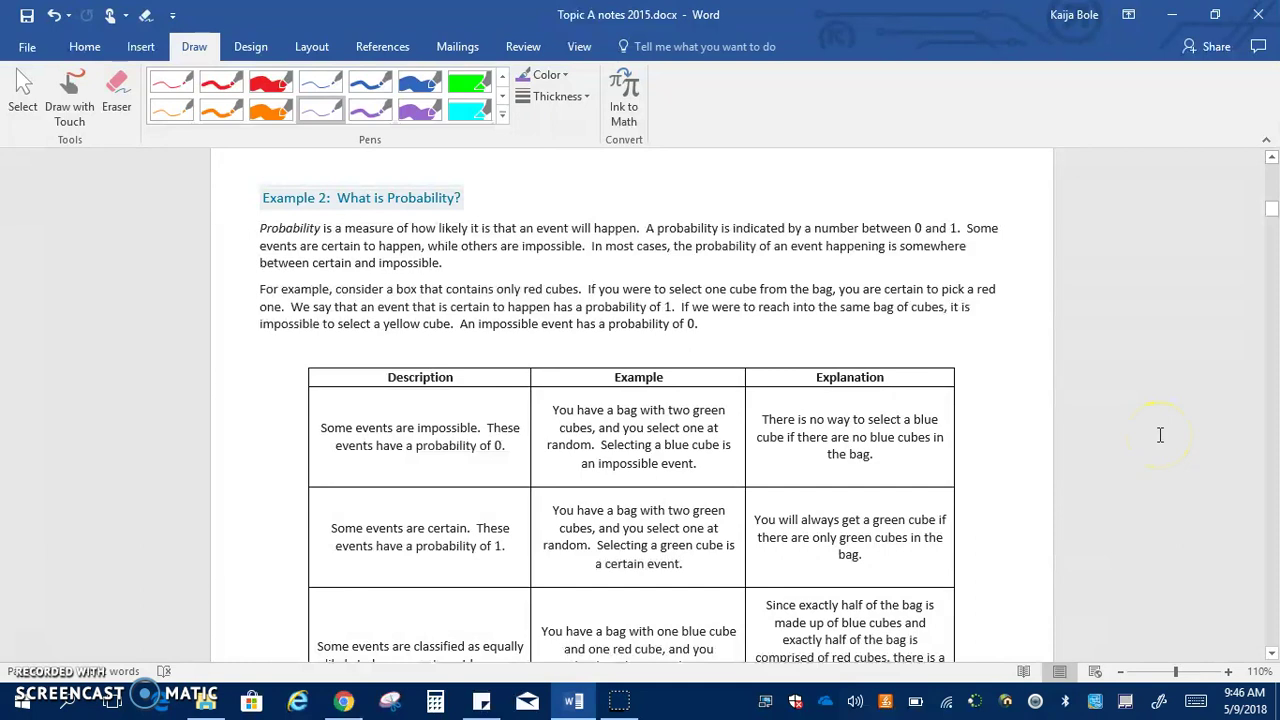
scroll(1145, 345, "down", 3)
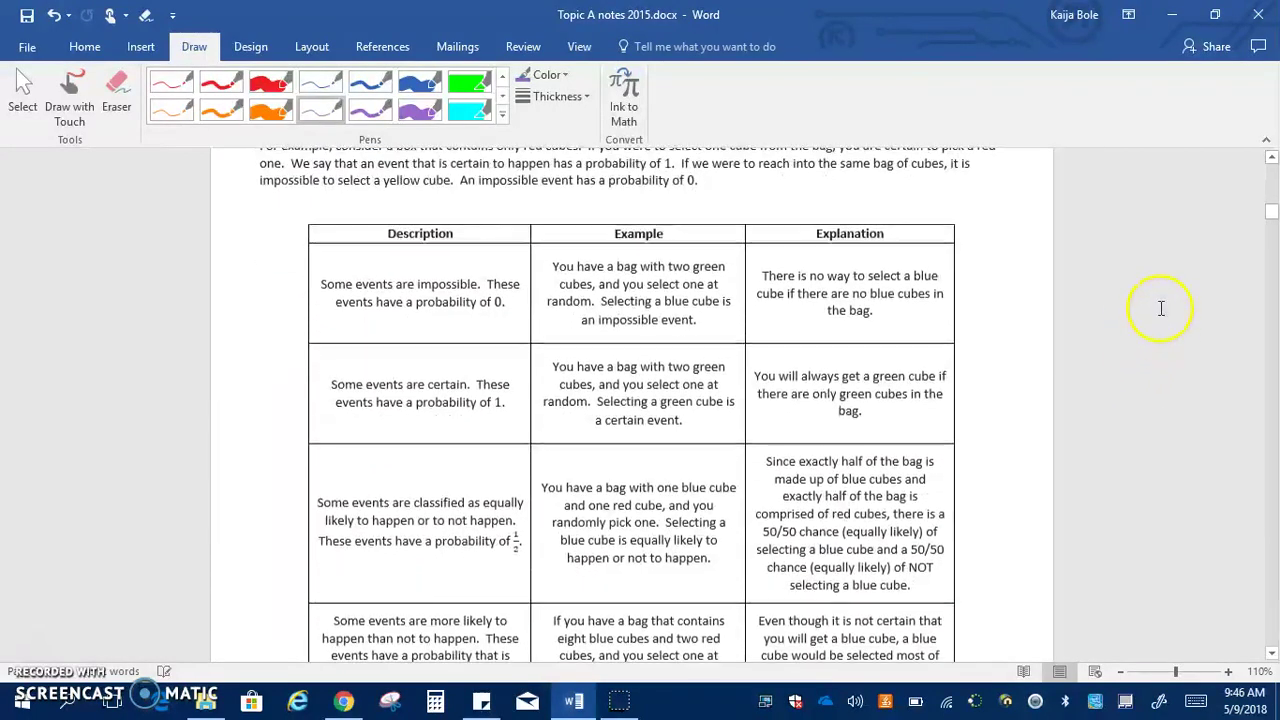
scroll(1161, 308, "down", 1)
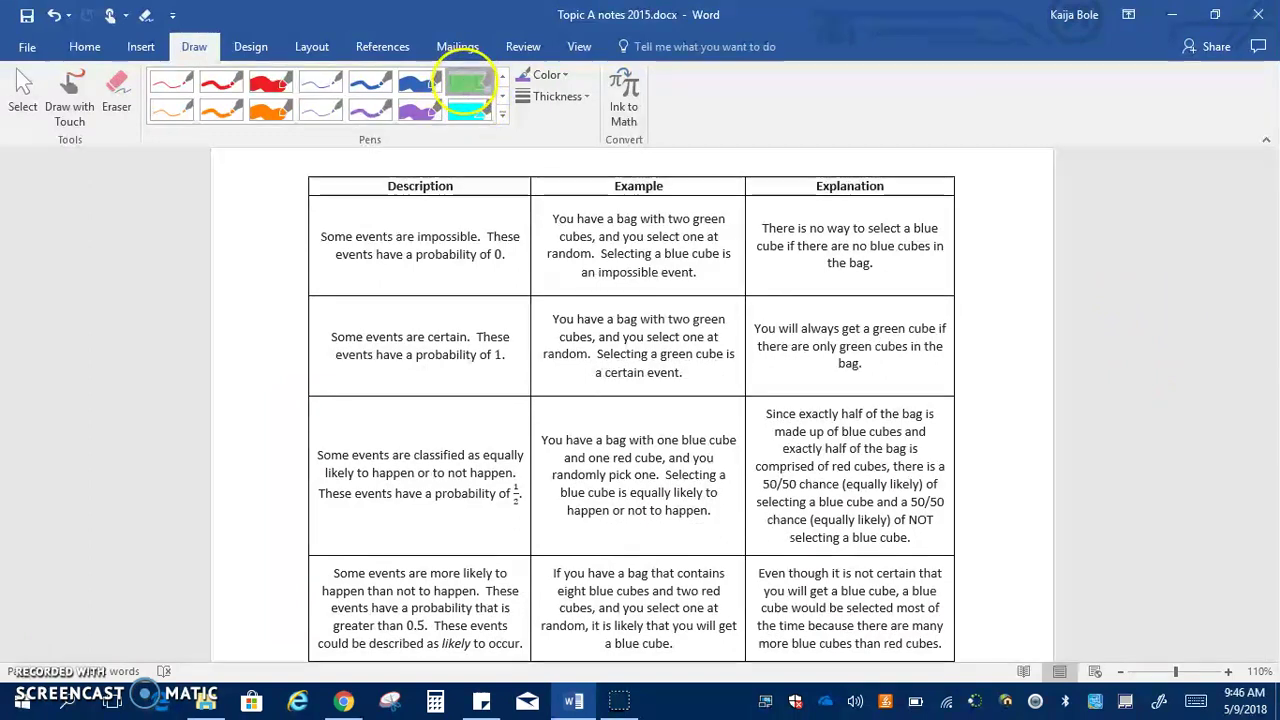
left_click(465, 85)
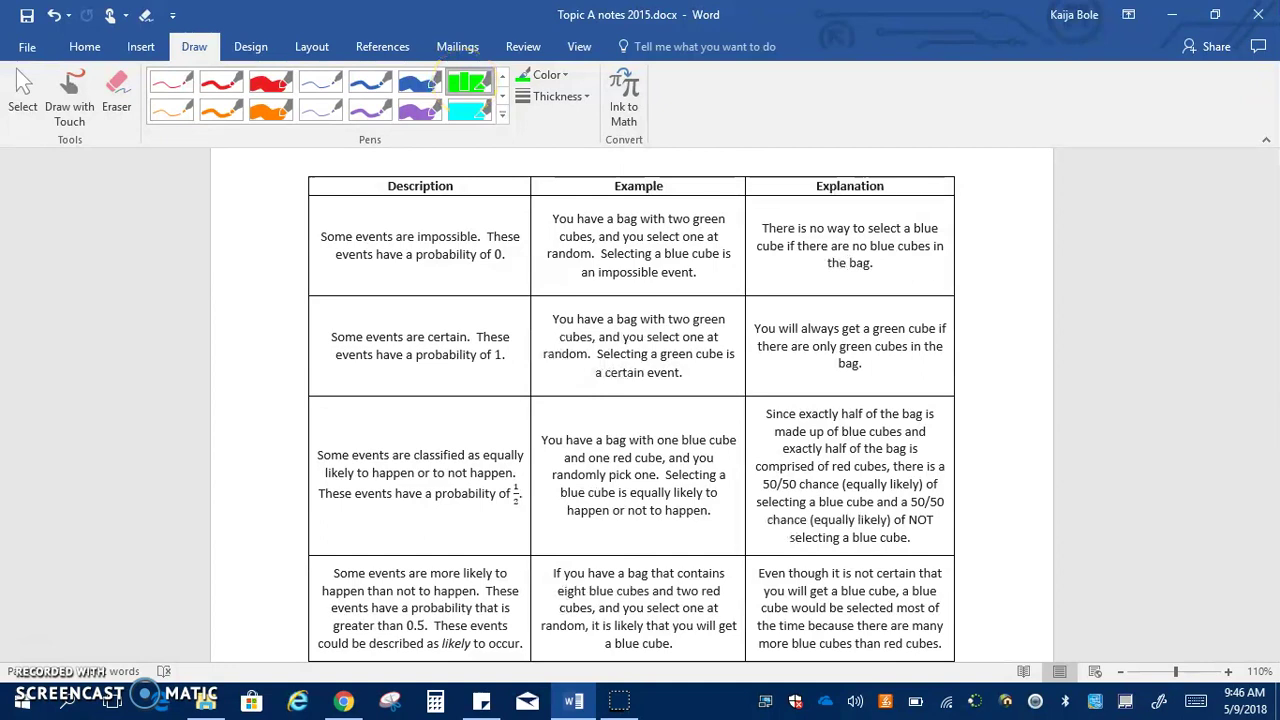
mouse_move(413, 237)
left_mouse_down()
mouse_move(488, 234)
mouse_move(512, 262)
left_mouse_up()
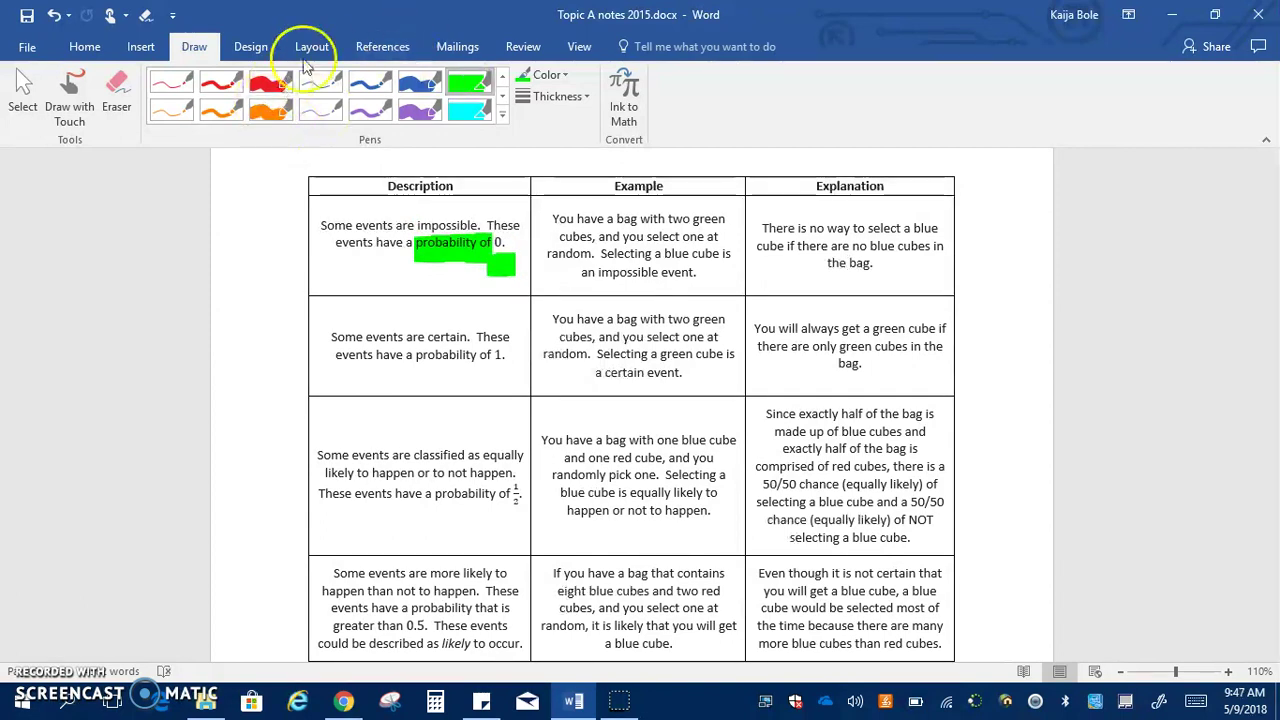
left_click(312, 117)
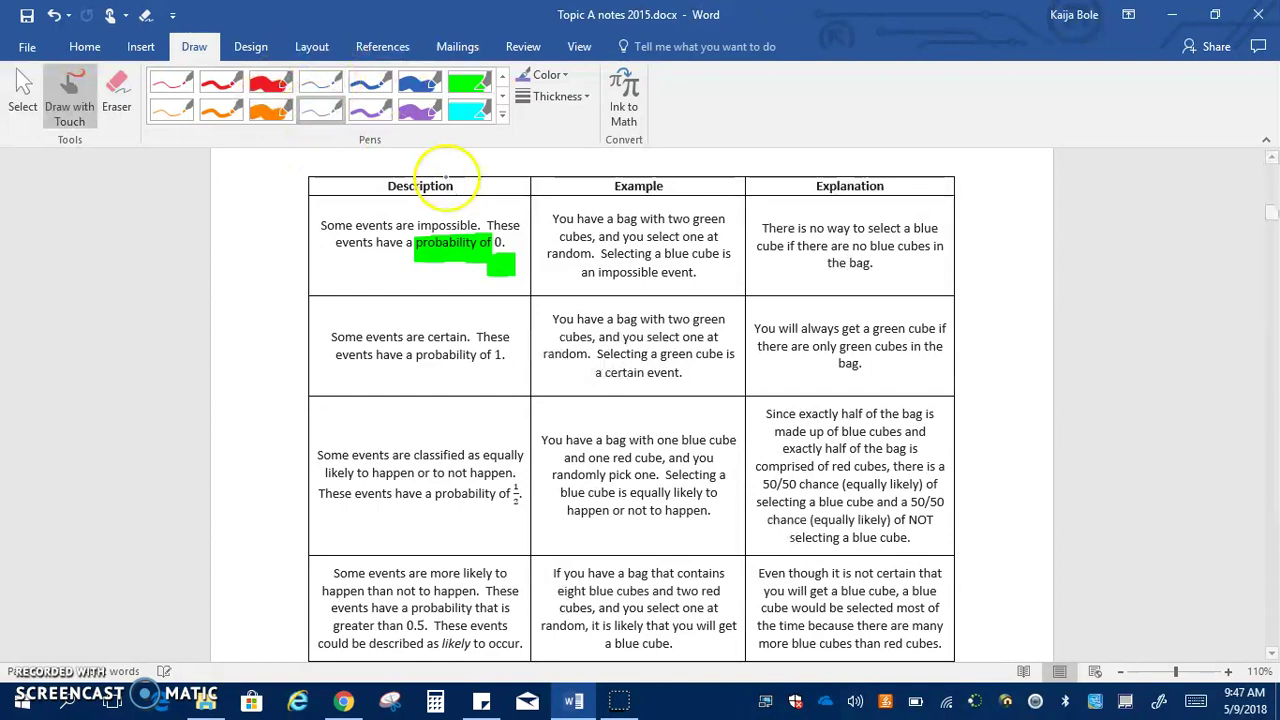
left_click_drag(424, 345, 466, 347)
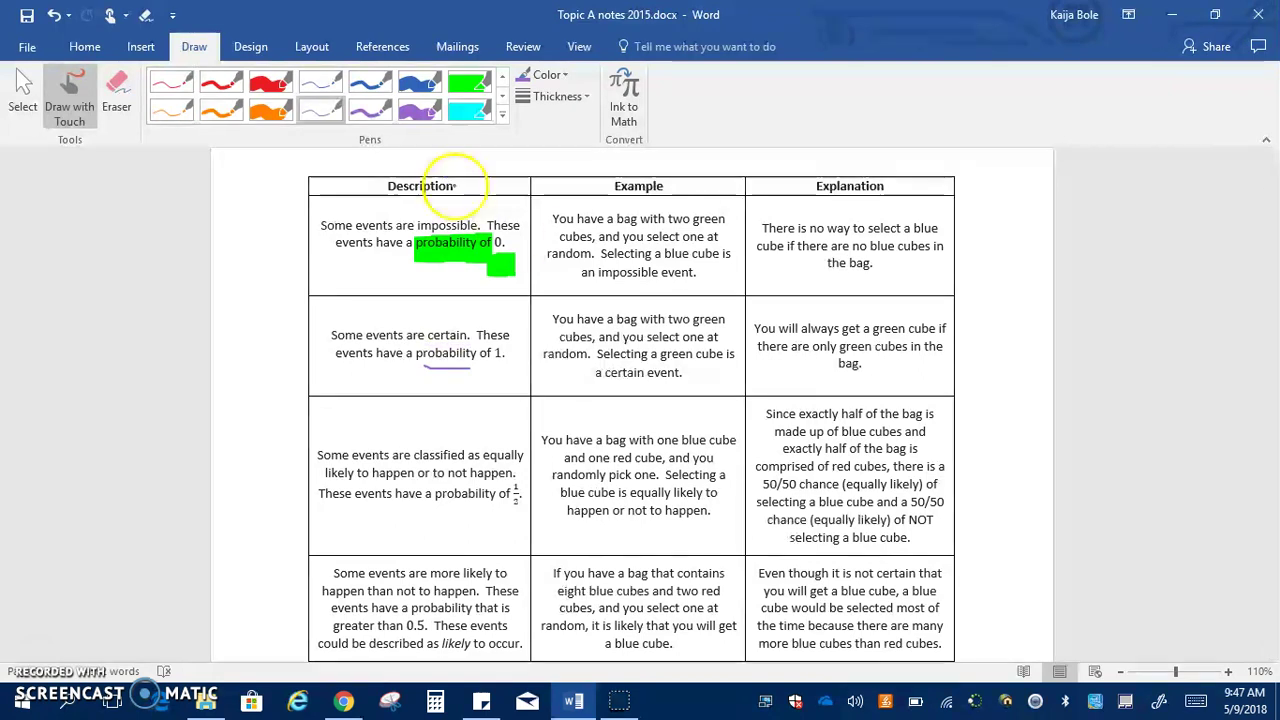
Scroll past the probability table to the Probability Scale figure on the next page.
scroll(1160, 535, "down", 2)
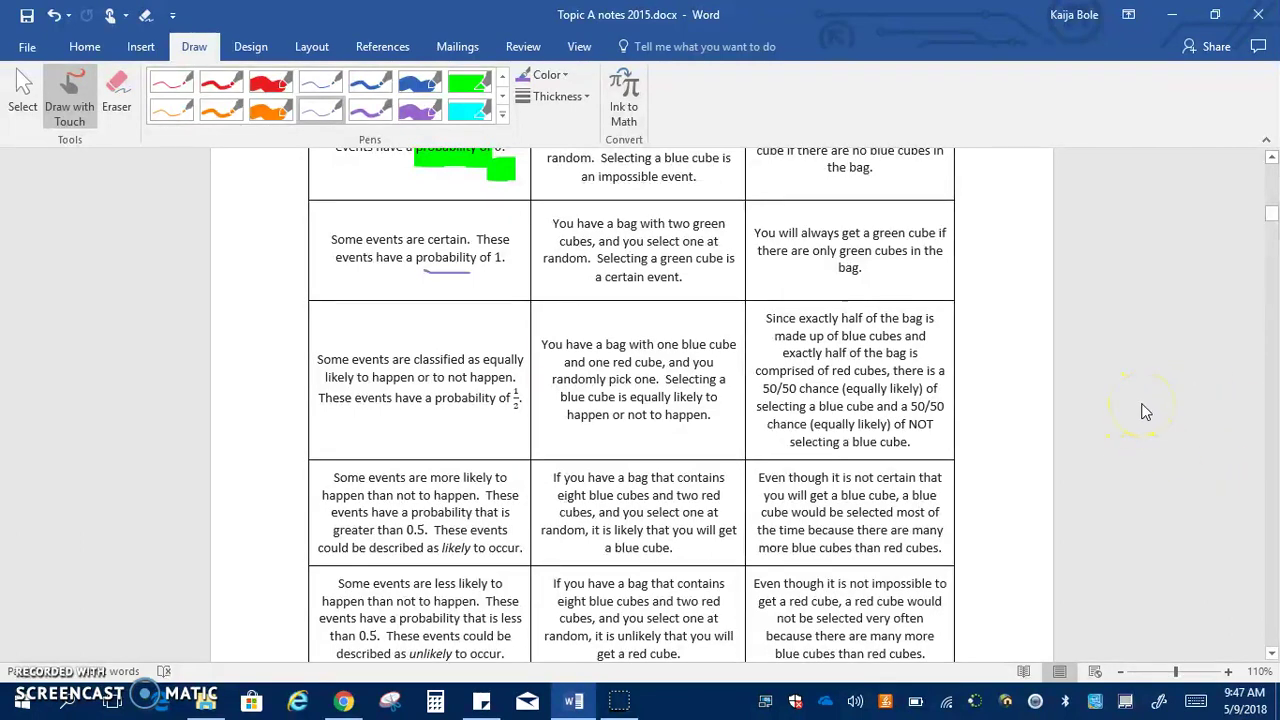
scroll(1147, 495, "down", 2)
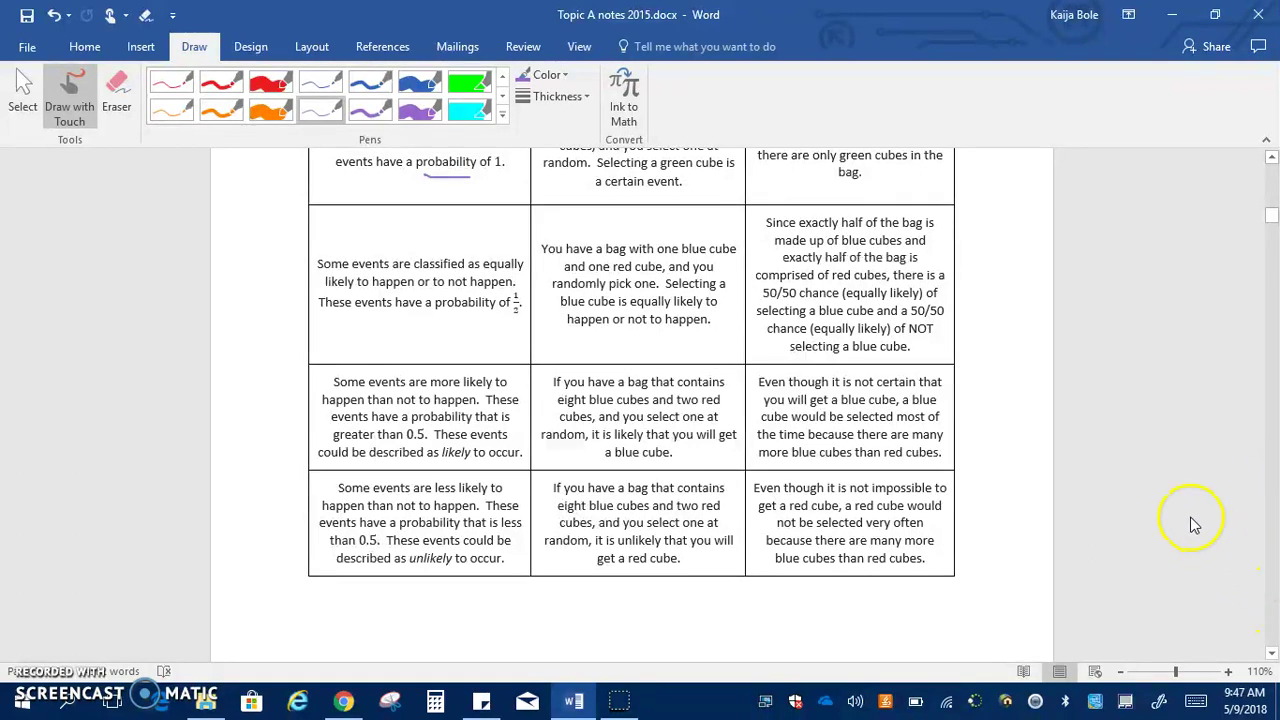
scroll(1193, 524, "down", 10)
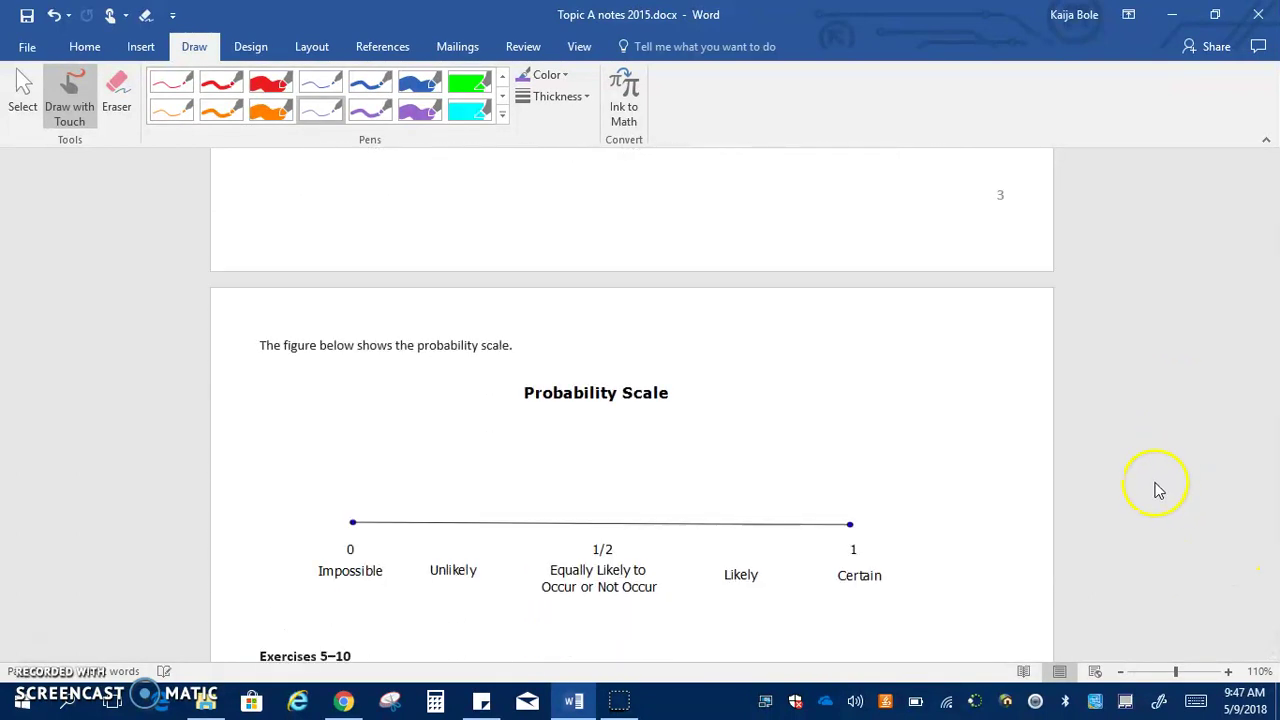
Write A at 0, B at 1, C at 1/2 and D at Unlikely on the scale, ticking each item off.
scroll(1157, 490, "down", 3)
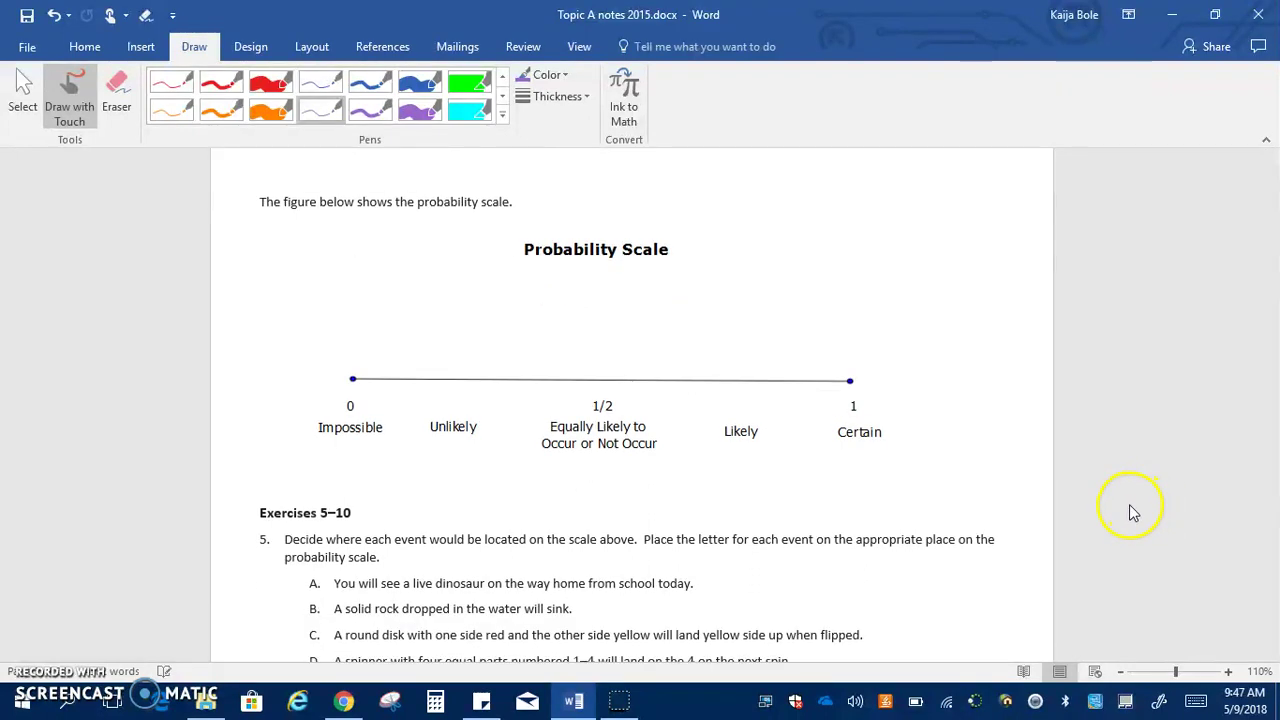
scroll(1133, 513, "down", 2)
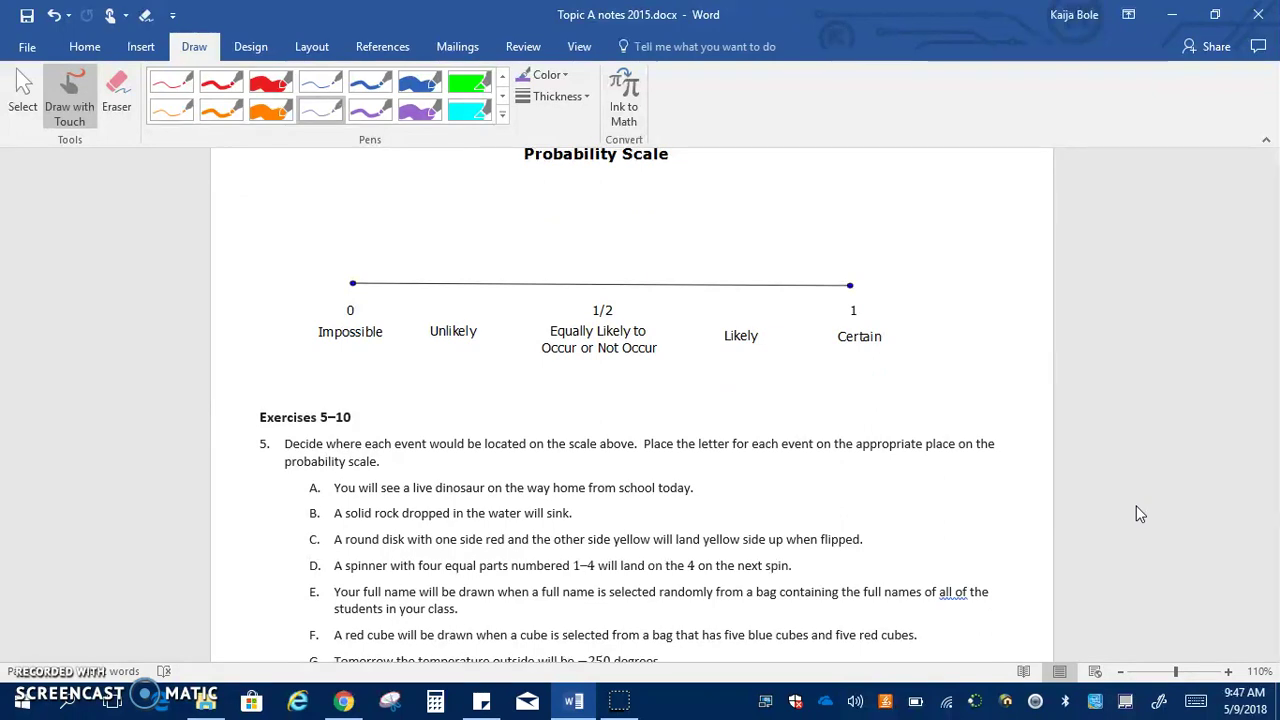
left_click(262, 106)
mouse_move(328, 268)
left_mouse_down()
mouse_move(341, 229)
mouse_move(355, 268)
mouse_move(352, 254)
left_mouse_up()
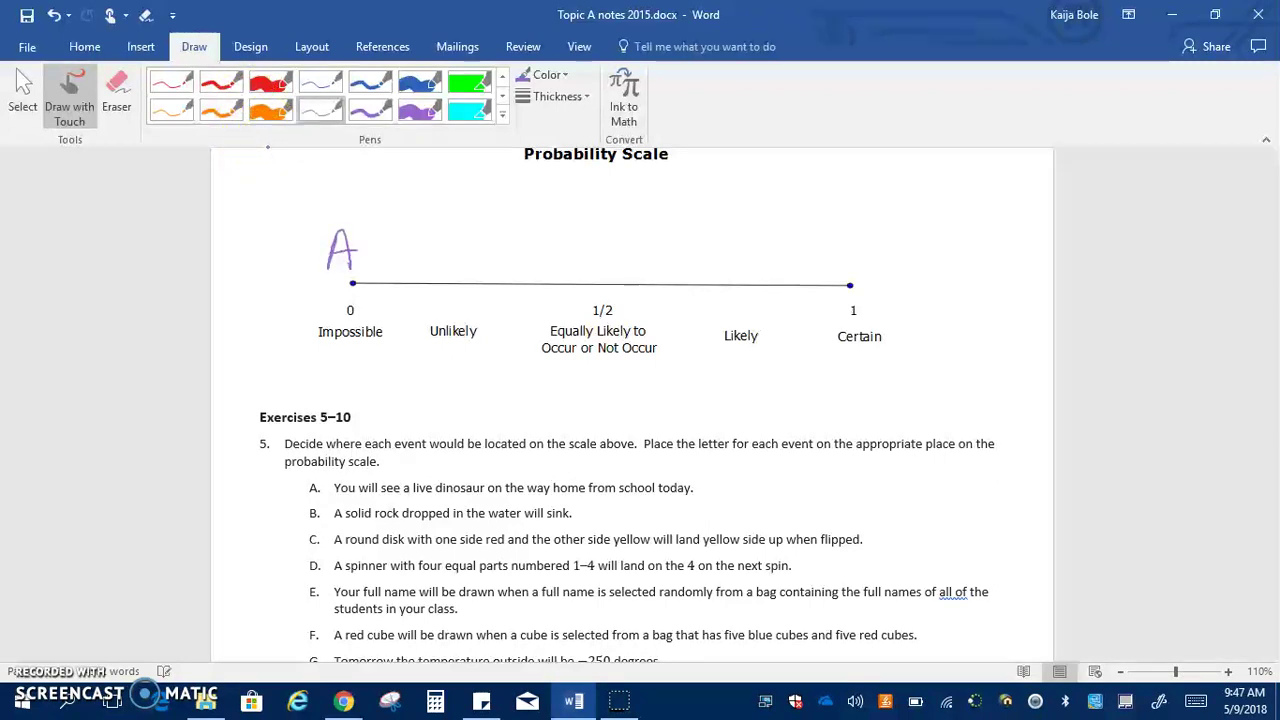
left_click_drag(331, 474, 292, 500)
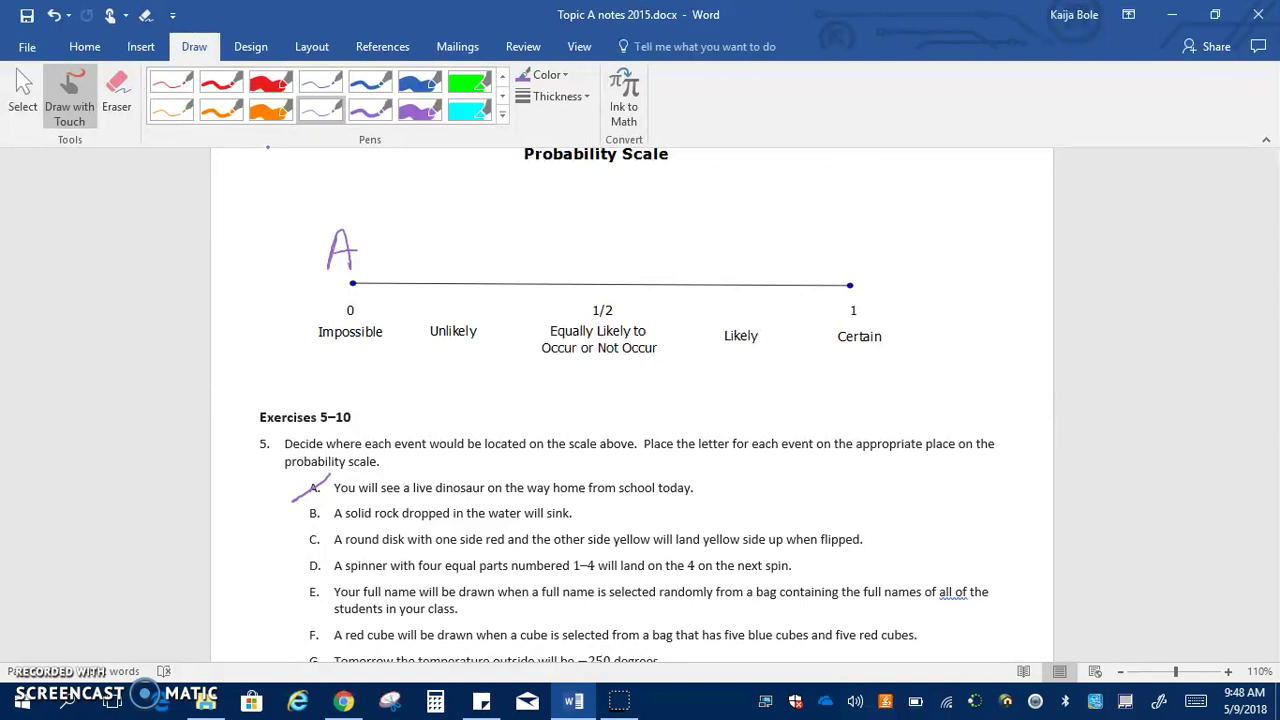
left_click_drag(840, 236, 842, 264)
left_click_drag(335, 506, 292, 516)
left_click_drag(608, 240, 609, 263)
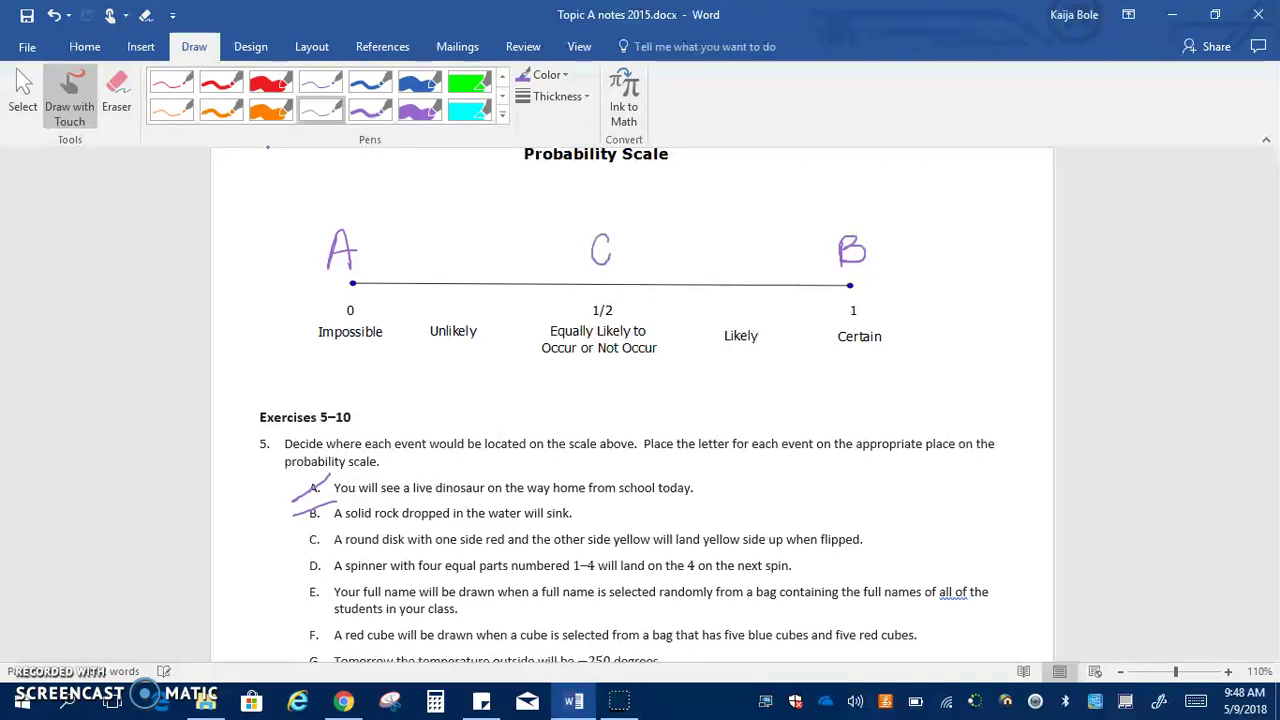
left_click_drag(281, 544, 325, 537)
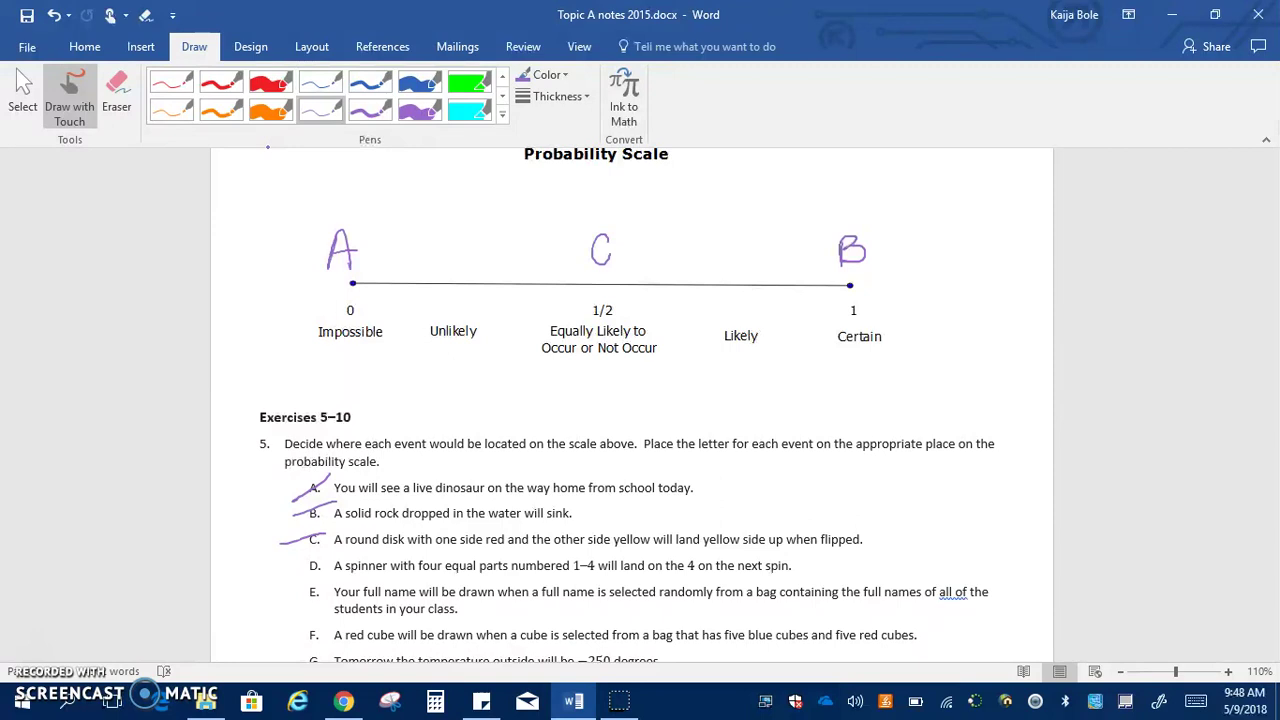
left_click_drag(461, 236, 465, 262)
left_click_drag(291, 571, 331, 558)
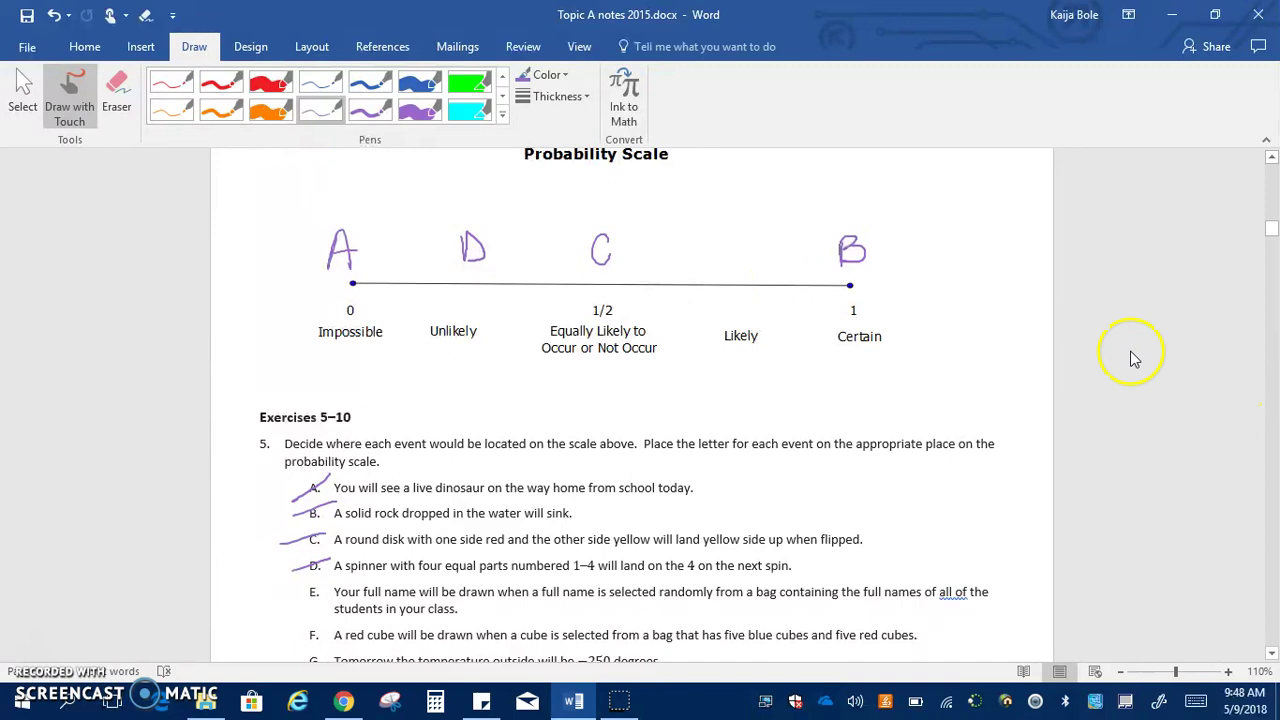
Add E toward Unlikely, F above C and G above A, crossing off items E and F.
scroll(1134, 357, "down", 2)
scroll(1140, 366, "up", 1)
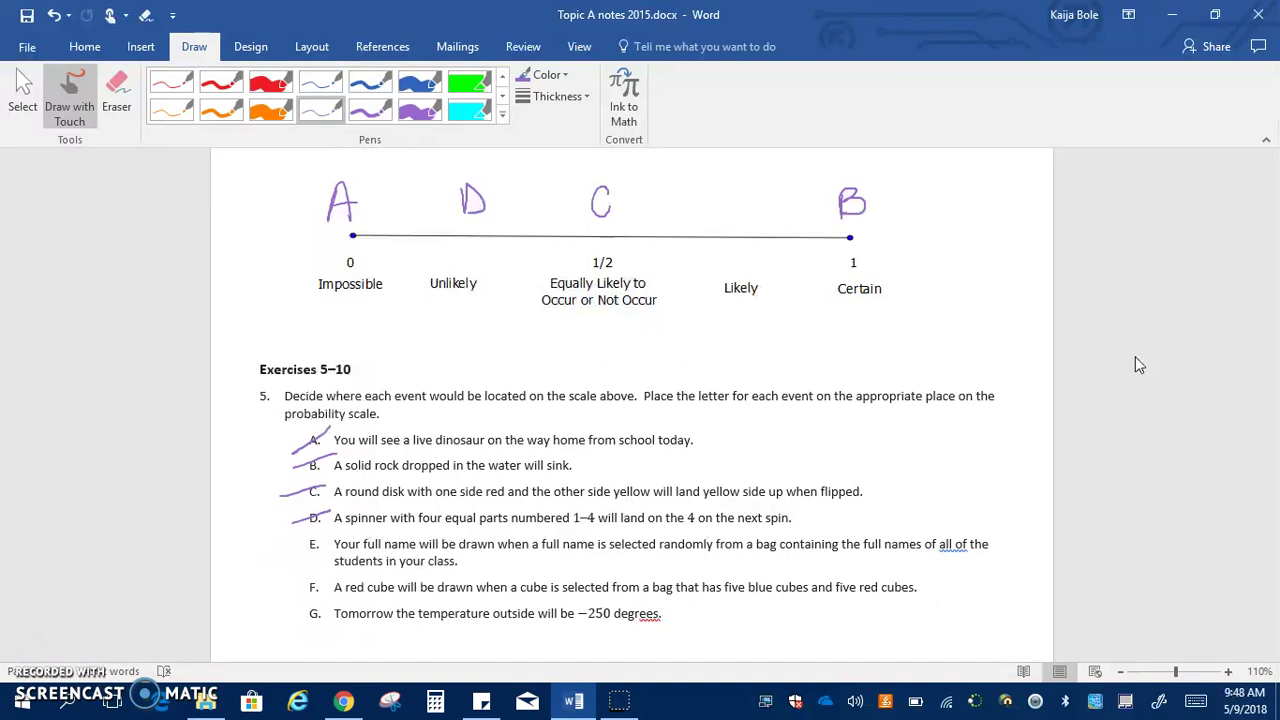
mouse_move(396, 184)
left_mouse_down()
mouse_move(396, 213)
mouse_move(418, 212)
mouse_move(413, 183)
mouse_move(412, 199)
left_mouse_up()
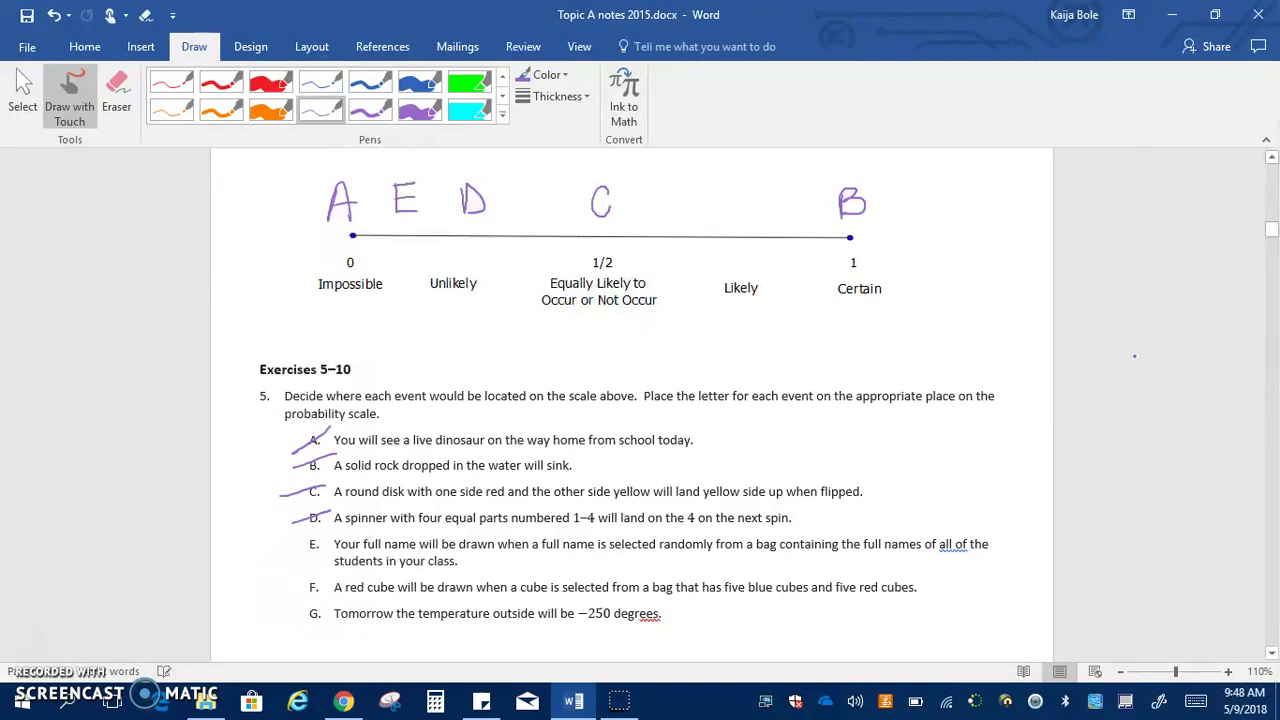
left_click_drag(289, 551, 327, 541)
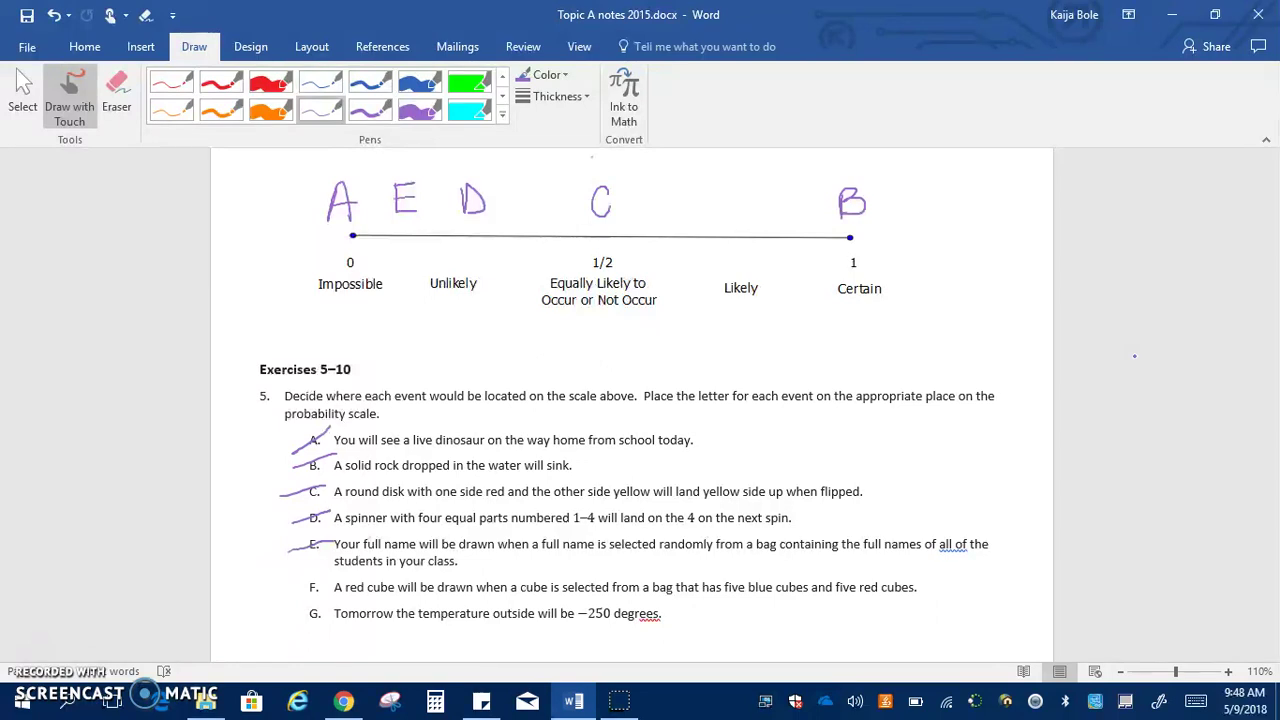
mouse_move(594, 156)
left_mouse_down()
mouse_move(594, 176)
mouse_move(608, 152)
mouse_move(613, 166)
left_mouse_up()
left_click_drag(280, 590, 336, 579)
left_click_drag(350, 153, 345, 164)
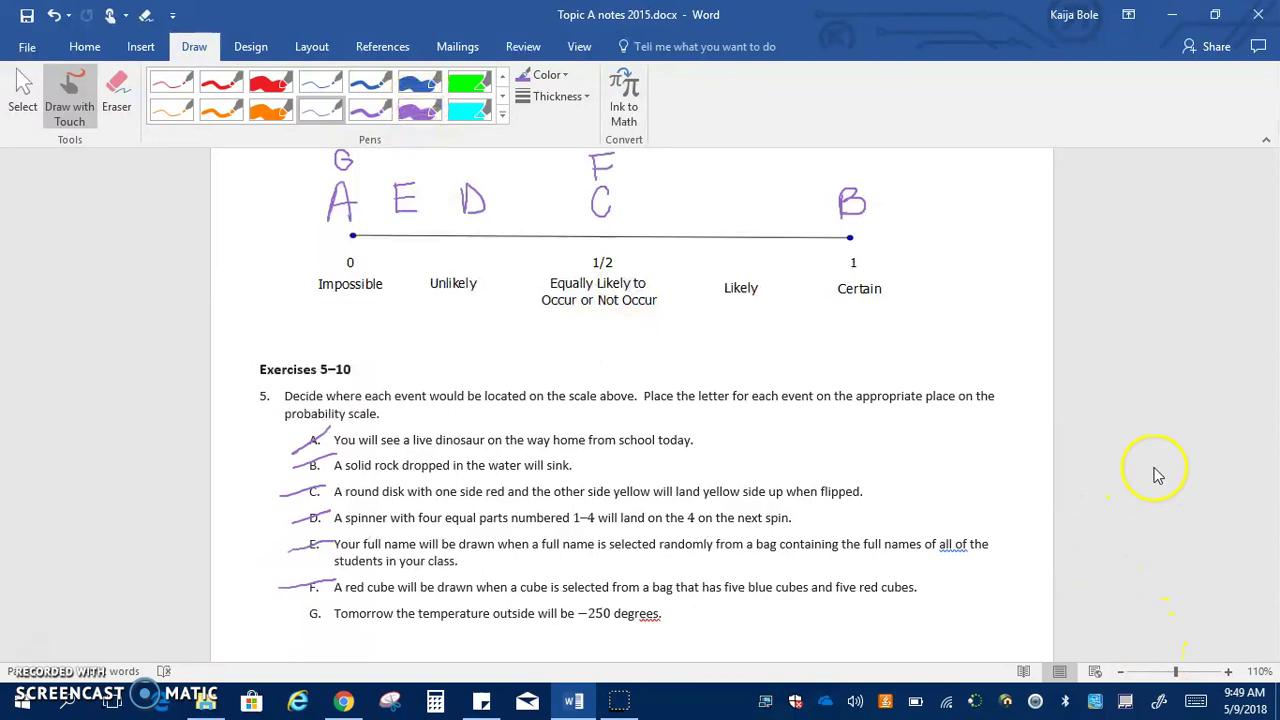
Draw a spinner circle labelled Green for item 6.
scroll(1178, 462, "down", 1)
scroll(1178, 460, "down", 7)
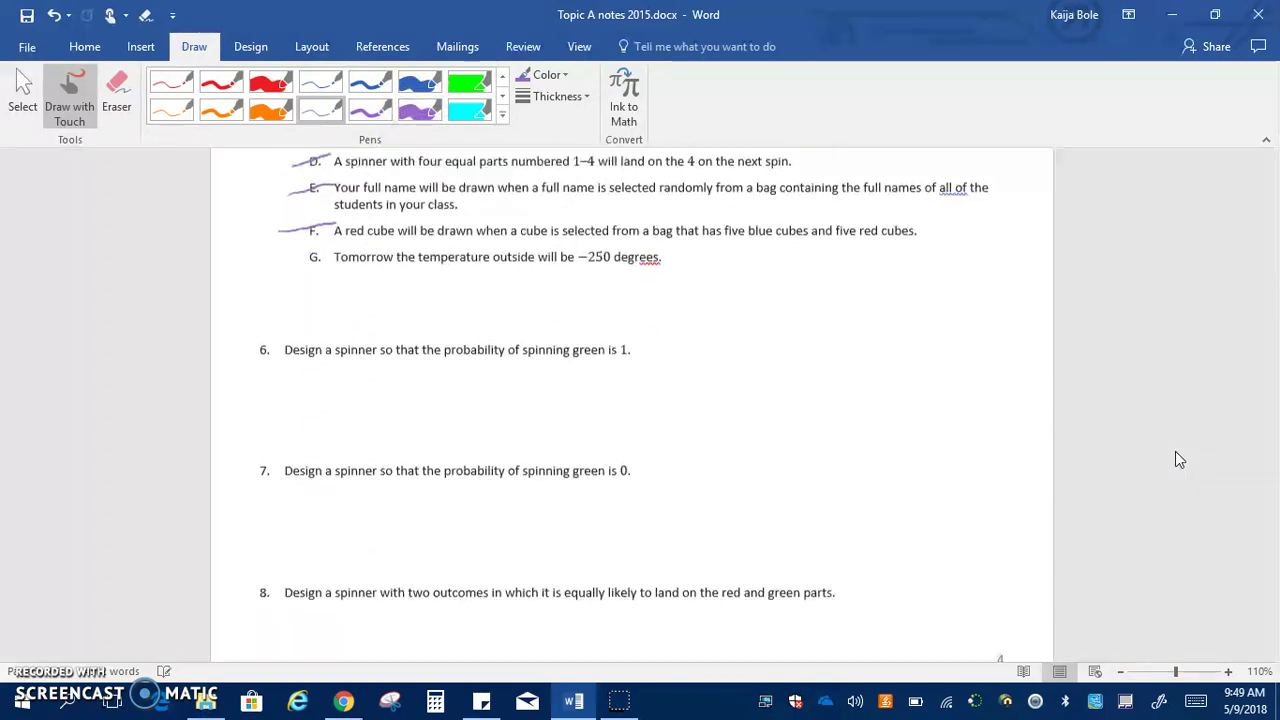
scroll(1178, 458, "down", 1)
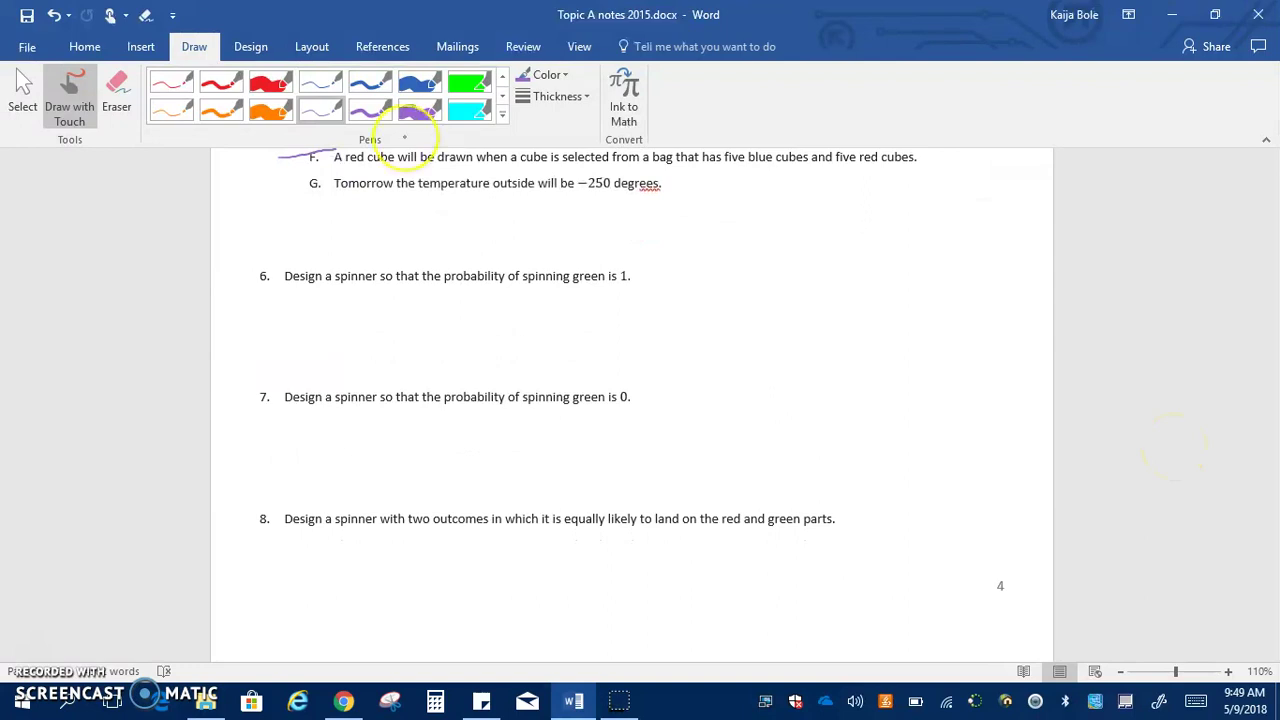
left_click(322, 93)
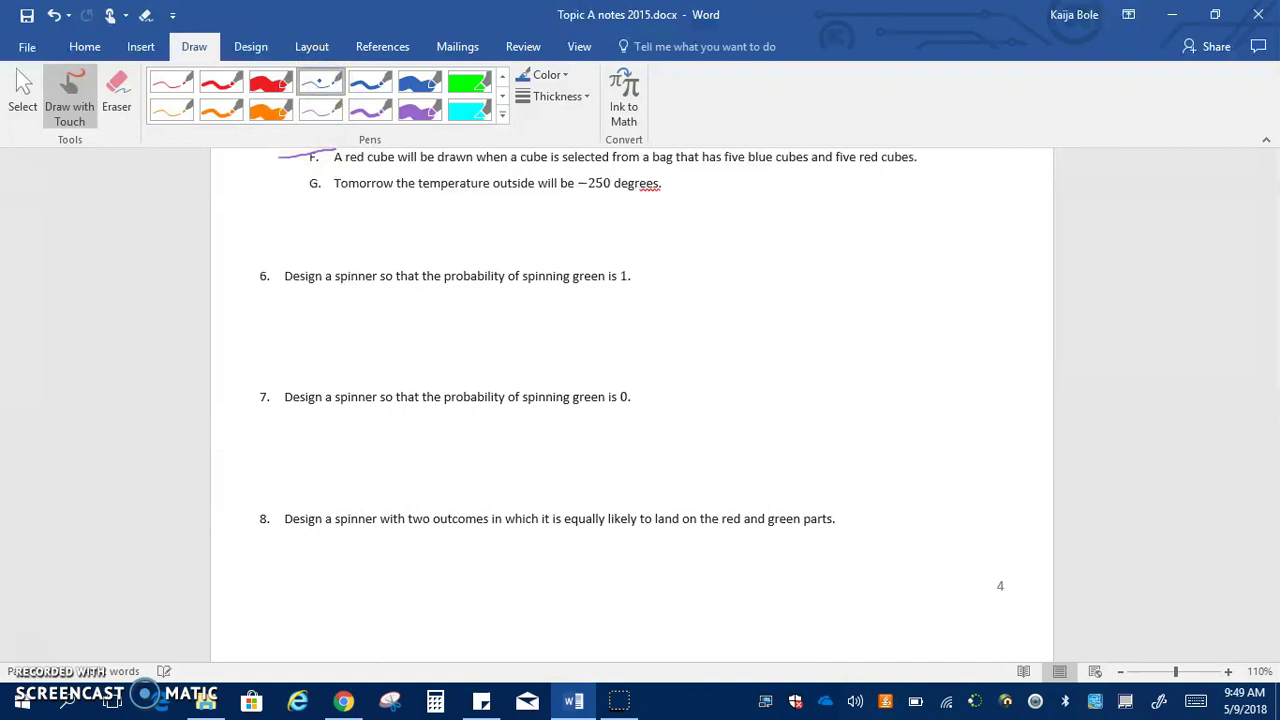
mouse_move(387, 299)
left_mouse_down()
mouse_move(374, 342)
mouse_move(416, 366)
mouse_move(453, 328)
mouse_move(414, 298)
mouse_move(389, 318)
mouse_move(395, 341)
mouse_move(389, 330)
mouse_move(430, 345)
left_mouse_up()
left_click(389, 318)
mouse_move(433, 346)
left_mouse_down()
mouse_move(436, 330)
mouse_move(443, 346)
left_mouse_up()
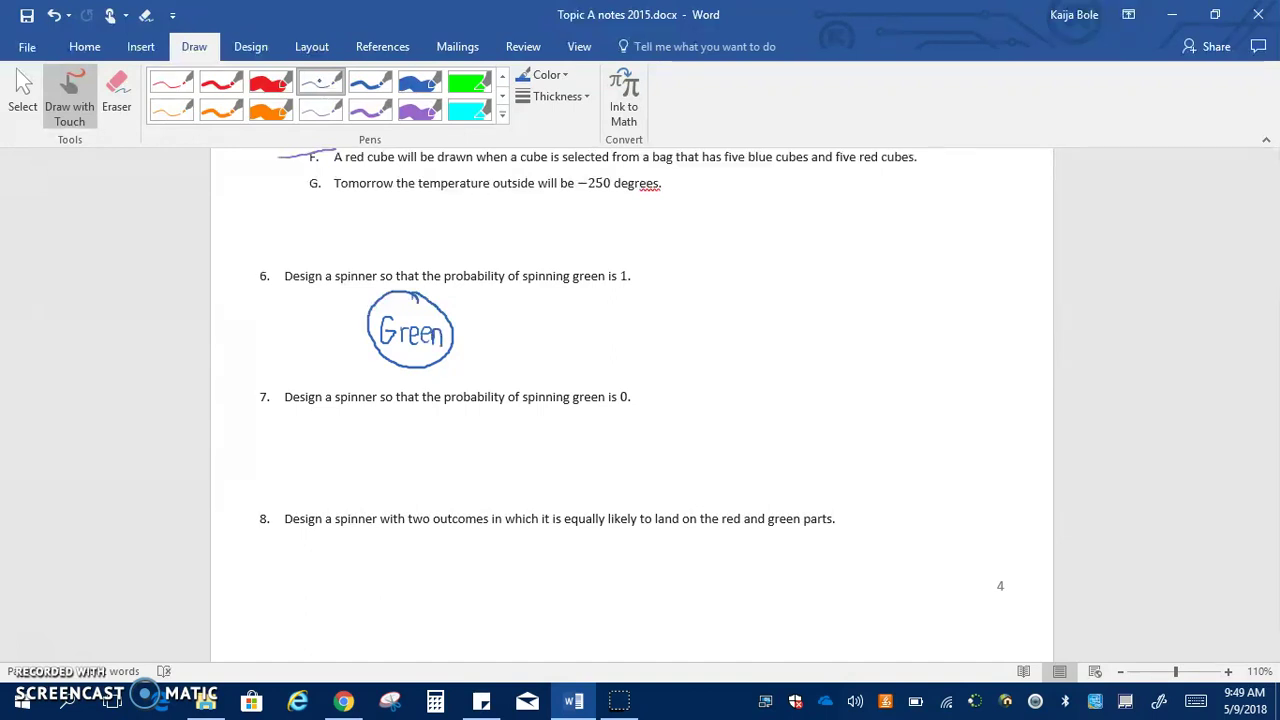
Draw an all-Red spinner for item 7 and a half Green, half Red spinner for item 8.
mouse_move(416, 418)
left_mouse_down()
mouse_move(380, 470)
mouse_move(465, 479)
mouse_move(443, 422)
mouse_move(396, 466)
left_mouse_up()
left_click_drag(396, 438, 410, 470)
left_click_drag(412, 455, 432, 462)
left_click_drag(446, 434, 447, 470)
left_click(322, 88)
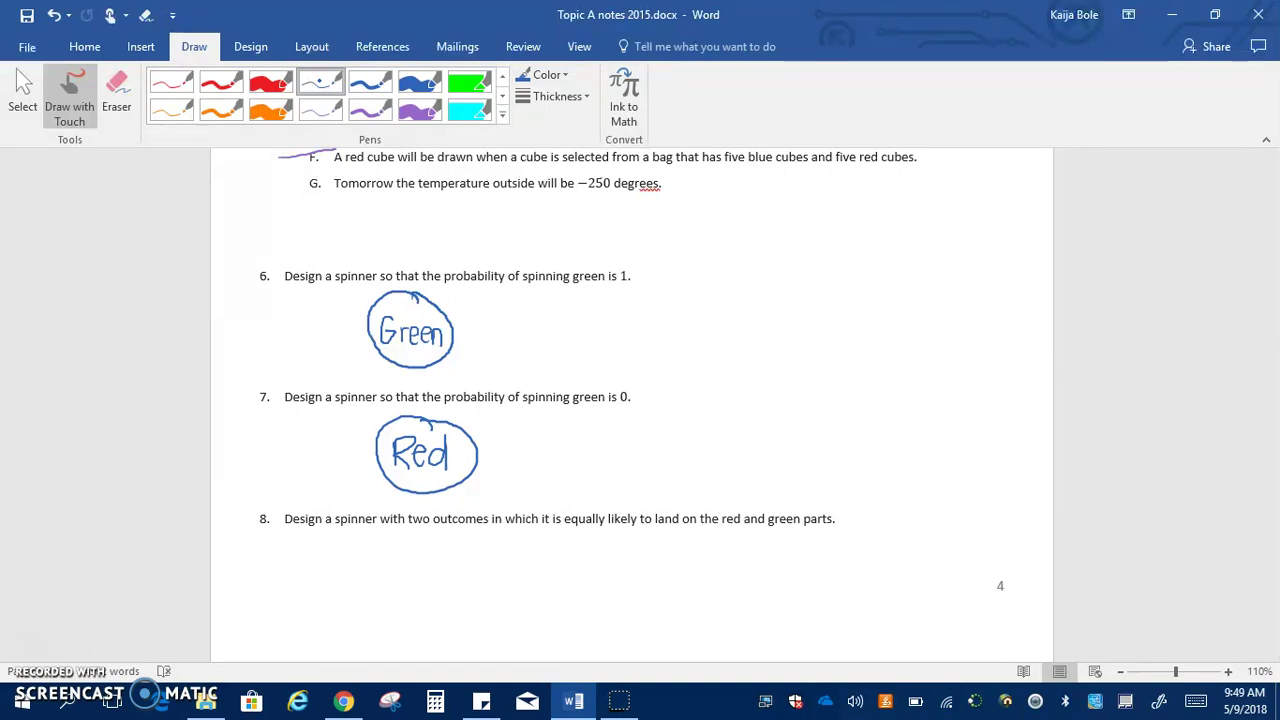
mouse_move(446, 548)
left_mouse_down()
mouse_move(390, 566)
mouse_move(452, 614)
mouse_move(475, 571)
mouse_move(448, 555)
mouse_move(431, 574)
mouse_move(429, 625)
left_mouse_up()
mouse_move(396, 579)
left_mouse_down()
mouse_move(387, 595)
mouse_move(452, 596)
left_mouse_up()
left_click_drag(452, 586, 473, 596)
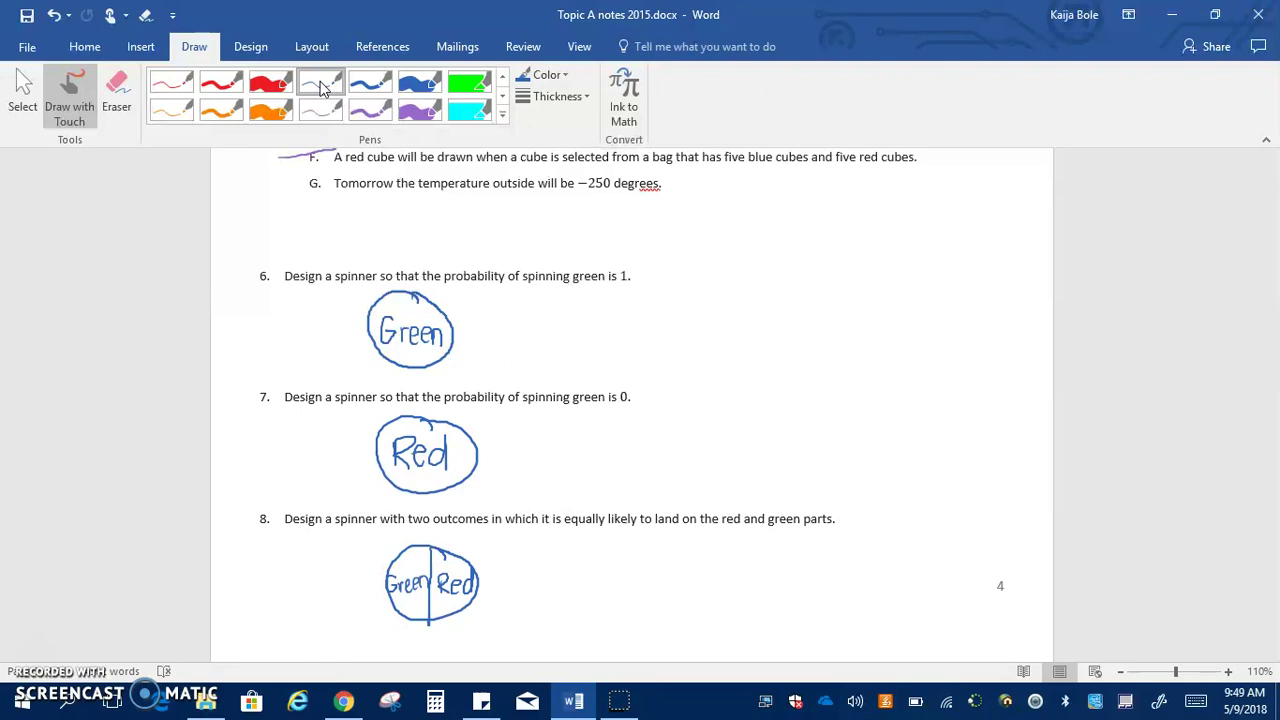
Scroll down to questions 9 and 10 about probabilities of 1/2 and 1/4.
scroll(1160, 360, "down", 6)
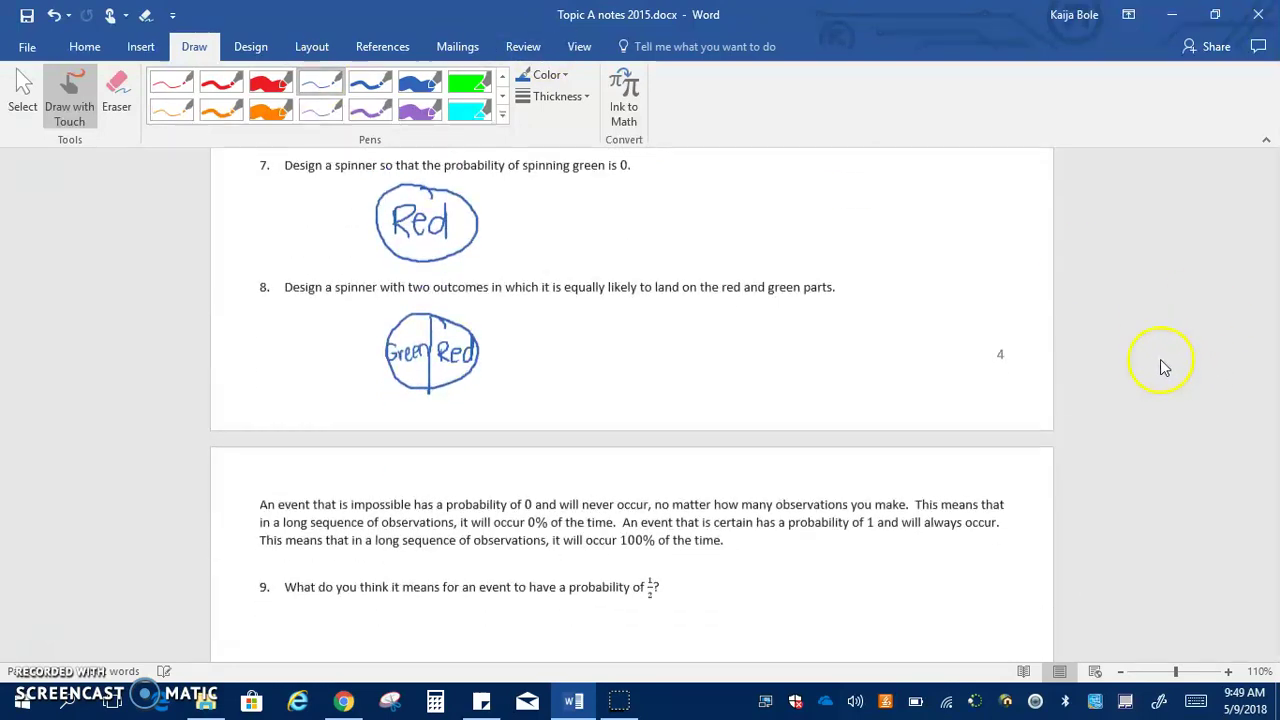
scroll(1150, 344, "down", 4)
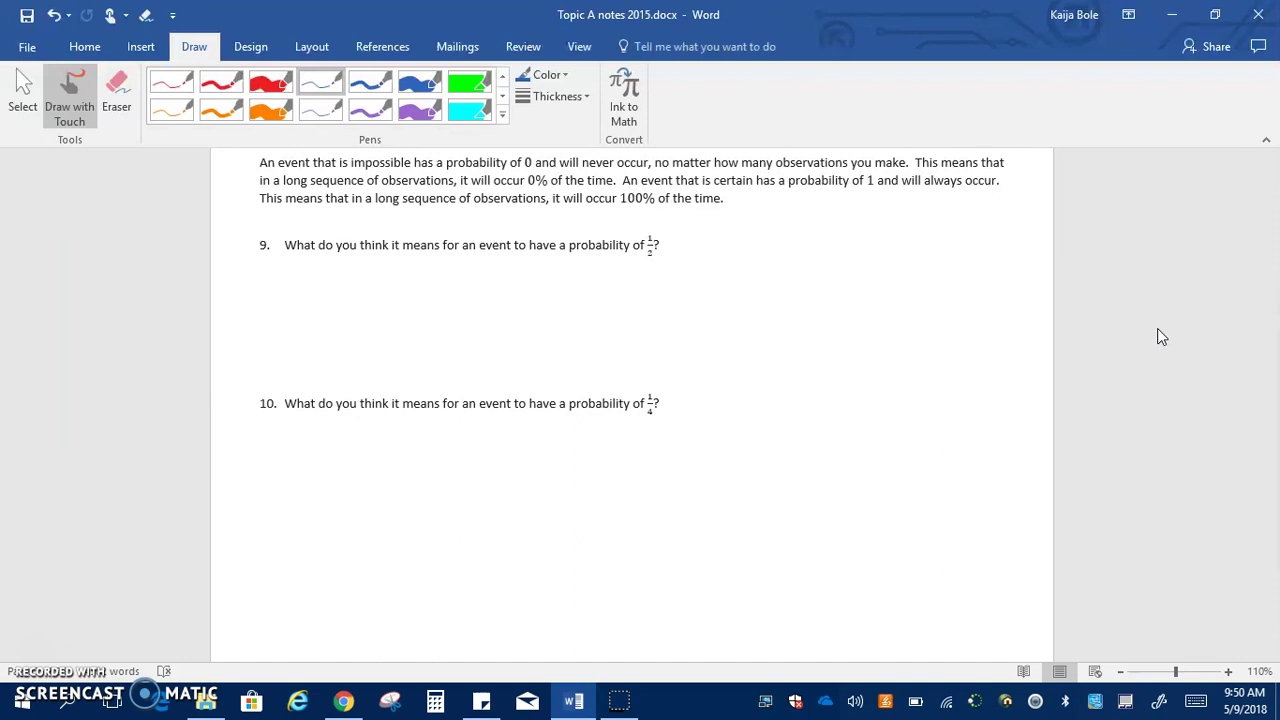
Handwrite 'It will occur 50% of the time.' under question 9.
mouse_move(293, 276)
left_mouse_down()
mouse_move(282, 305)
mouse_move(310, 280)
left_mouse_up()
mouse_move(310, 276)
left_mouse_down()
mouse_move(310, 308)
mouse_move(326, 290)
left_mouse_up()
left_click_drag(340, 292, 370, 292)
mouse_move(376, 296)
left_mouse_down()
mouse_move(376, 311)
mouse_move(390, 308)
left_mouse_up()
mouse_move(402, 278)
left_mouse_down()
mouse_move(400, 311)
mouse_move(440, 294)
mouse_move(460, 310)
left_mouse_up()
mouse_move(478, 290)
left_mouse_down()
mouse_move(478, 310)
mouse_move(578, 292)
mouse_move(556, 306)
left_mouse_up()
left_click_drag(556, 276, 586, 276)
left_click_drag(590, 282, 594, 282)
mouse_move(624, 280)
left_mouse_down()
mouse_move(608, 310)
mouse_move(610, 274)
mouse_move(674, 294)
mouse_move(634, 296)
left_mouse_up()
mouse_move(708, 282)
left_mouse_down()
mouse_move(697, 312)
mouse_move(712, 292)
left_mouse_up()
mouse_move(742, 282)
left_mouse_down()
mouse_move(742, 304)
mouse_move(756, 294)
left_mouse_up()
mouse_move(758, 280)
left_mouse_down()
mouse_move(762, 310)
mouse_move(827, 312)
left_mouse_up()
mouse_move(816, 294)
left_mouse_down()
mouse_move(850, 294)
mouse_move(846, 316)
mouse_move(924, 312)
left_mouse_up()
left_click(937, 311)
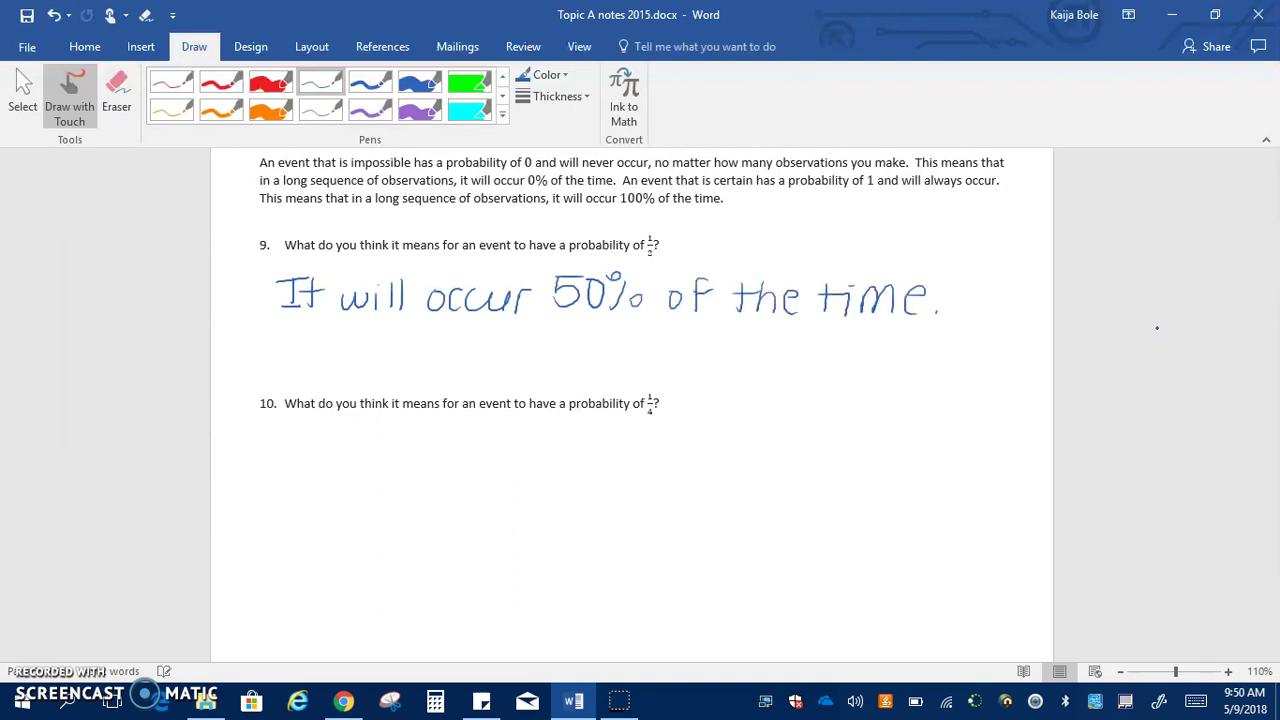
Handwrite '25% of the time' under question 10 and rule a line across the page.
left_click(452, 137)
mouse_move(287, 421)
left_mouse_down()
mouse_move(287, 446)
mouse_move(302, 449)
left_mouse_up()
mouse_move(268, 419)
left_mouse_down()
mouse_move(306, 419)
mouse_move(304, 448)
left_mouse_up()
mouse_move(294, 430)
left_mouse_down()
mouse_move(368, 428)
mouse_move(376, 448)
left_mouse_up()
mouse_move(387, 418)
left_mouse_down()
mouse_move(387, 448)
mouse_move(399, 448)
left_mouse_up()
mouse_move(432, 432)
left_mouse_down()
mouse_move(426, 448)
mouse_move(466, 448)
left_mouse_up()
mouse_move(484, 432)
left_mouse_down()
mouse_move(506, 448)
mouse_move(530, 428)
mouse_move(582, 448)
mouse_move(622, 421)
left_mouse_up()
mouse_move(650, 424)
left_mouse_down()
mouse_move(630, 449)
mouse_move(632, 421)
mouse_move(654, 438)
mouse_move(697, 431)
mouse_move(712, 450)
left_mouse_up()
left_click_drag(706, 430, 754, 448)
mouse_move(766, 418)
left_mouse_down()
mouse_move(766, 448)
mouse_move(786, 450)
left_mouse_up()
mouse_move(796, 436)
left_mouse_down()
mouse_move(808, 428)
mouse_move(800, 450)
mouse_move(840, 450)
left_mouse_up()
mouse_move(832, 430)
left_mouse_down()
mouse_move(866, 428)
mouse_move(866, 450)
left_mouse_up()
mouse_move(874, 450)
left_mouse_down()
mouse_move(892, 432)
mouse_move(906, 450)
left_mouse_up()
mouse_move(912, 434)
left_mouse_down()
mouse_move(924, 424)
mouse_move(926, 450)
left_mouse_up()
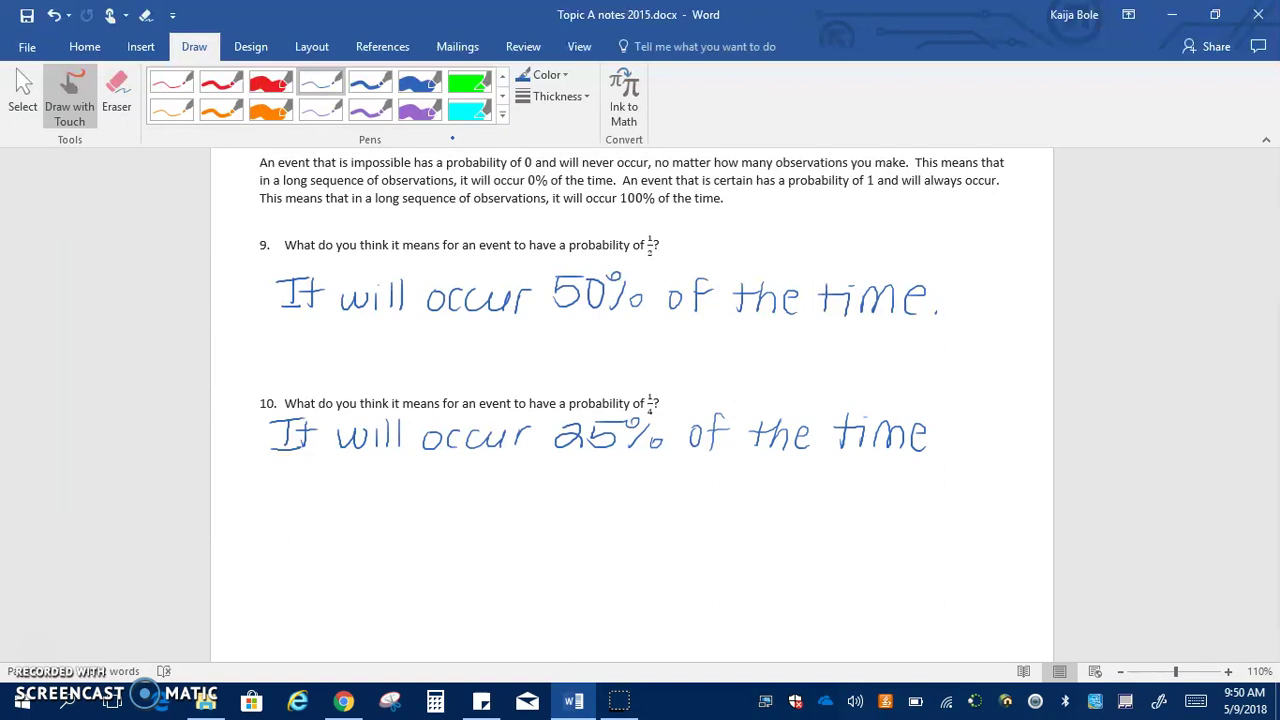
mouse_move(213, 483)
left_mouse_down()
mouse_move(574, 475)
mouse_move(1052, 494)
left_mouse_up()
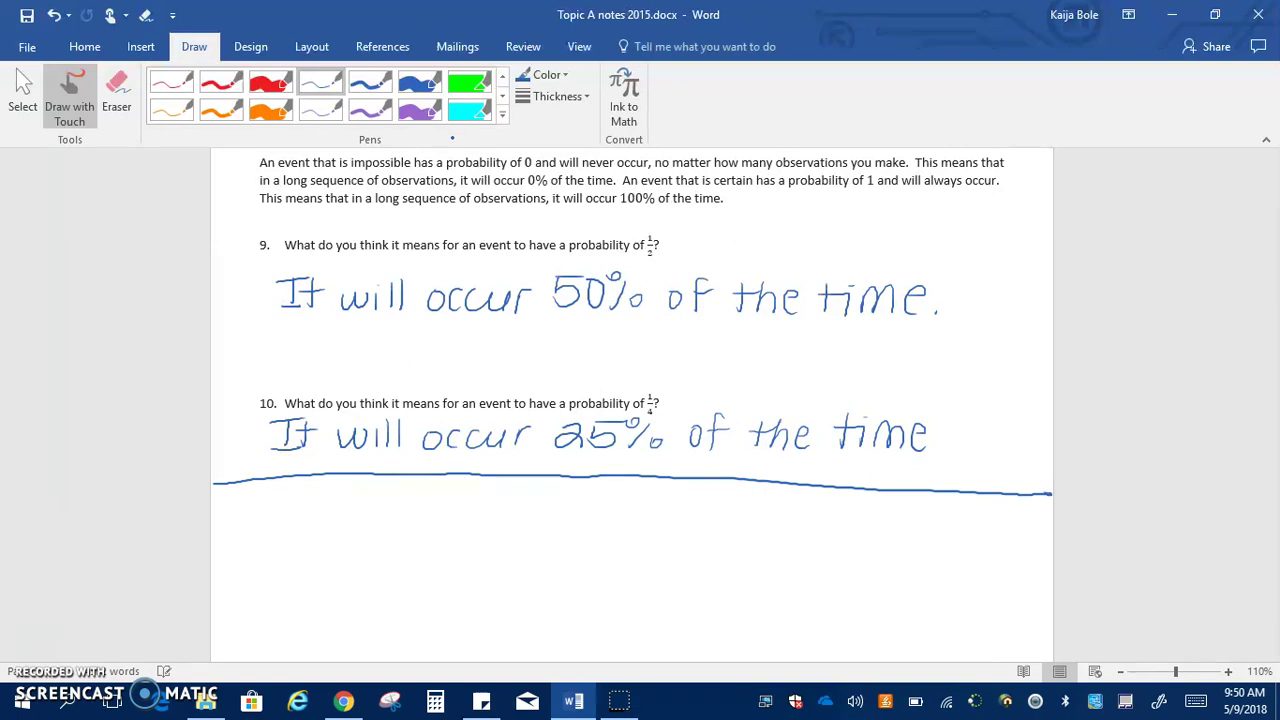
Handwrite the heading 'Lesson 2 - Probability' and the label 'Die: 1,2,3,4,5,6' below the line.
scroll(1142, 260, "down", 2)
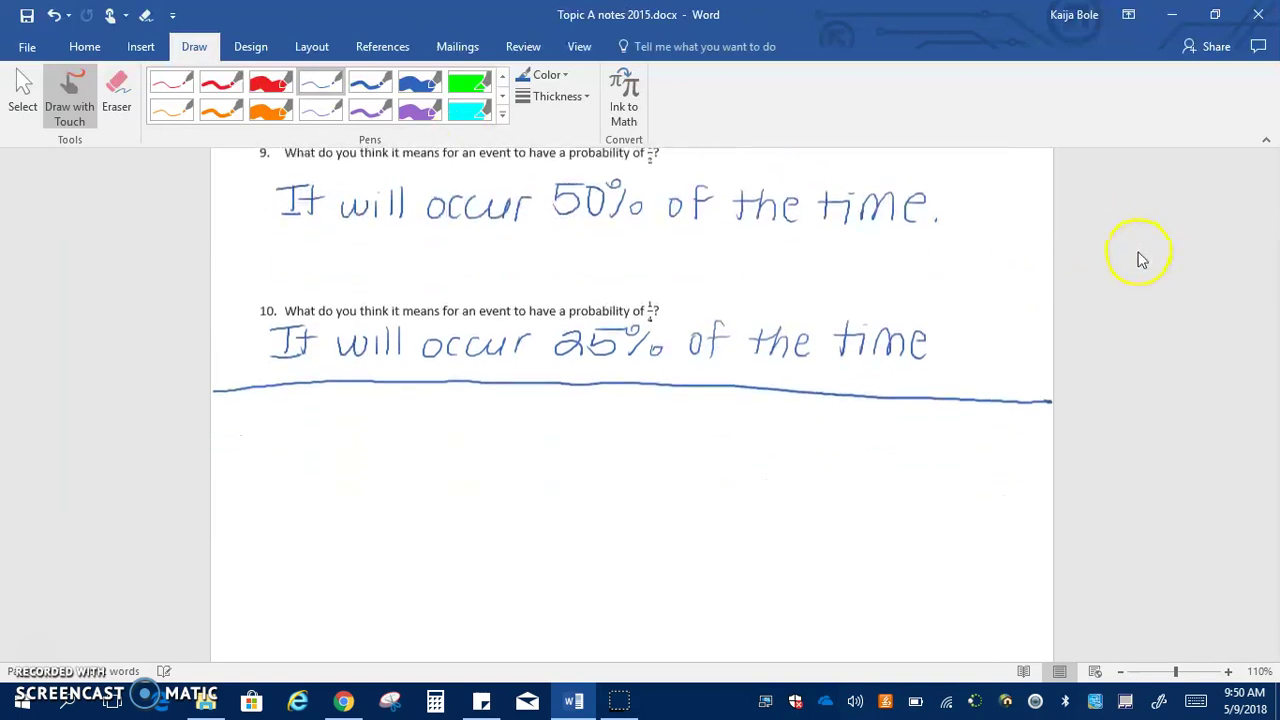
scroll(1142, 260, "down", 3)
scroll(1136, 258, "up", 1)
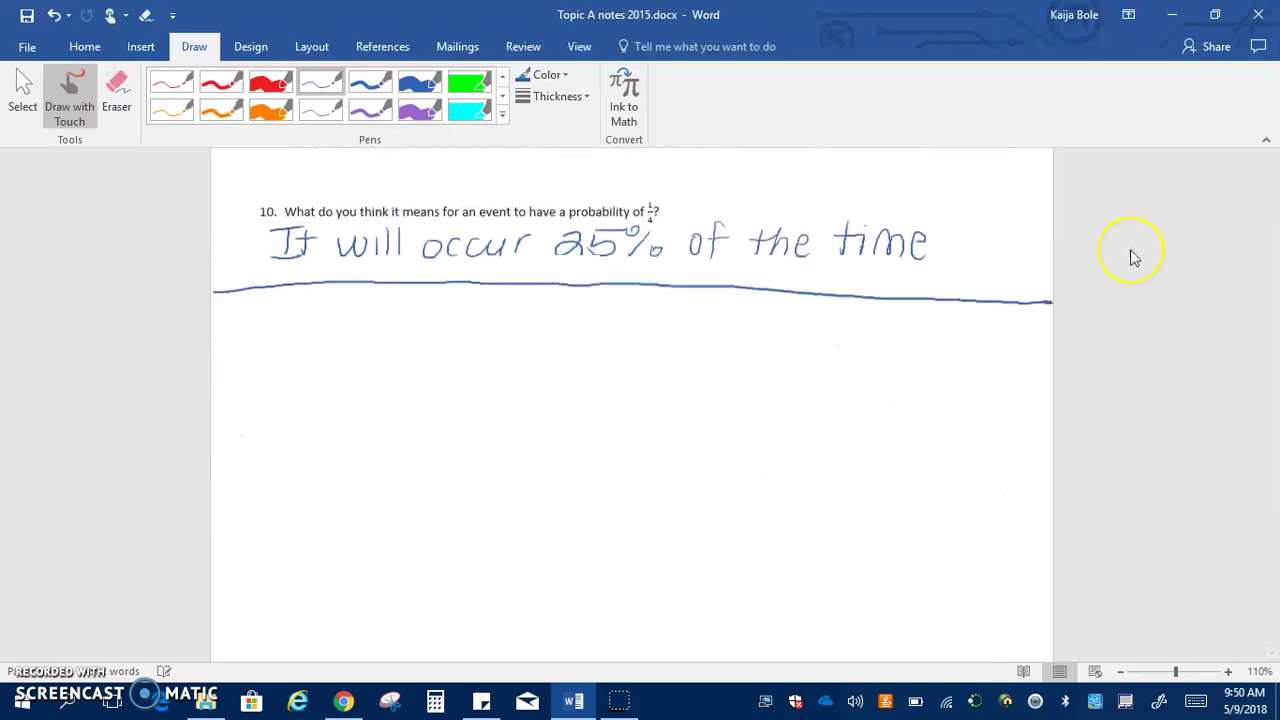
mouse_move(375, 289)
left_mouse_down()
mouse_move(375, 322)
mouse_move(396, 322)
left_mouse_up()
mouse_move(395, 308)
left_mouse_down()
mouse_move(409, 308)
mouse_move(400, 322)
mouse_move(458, 318)
left_mouse_up()
left_click_drag(478, 322, 568, 313)
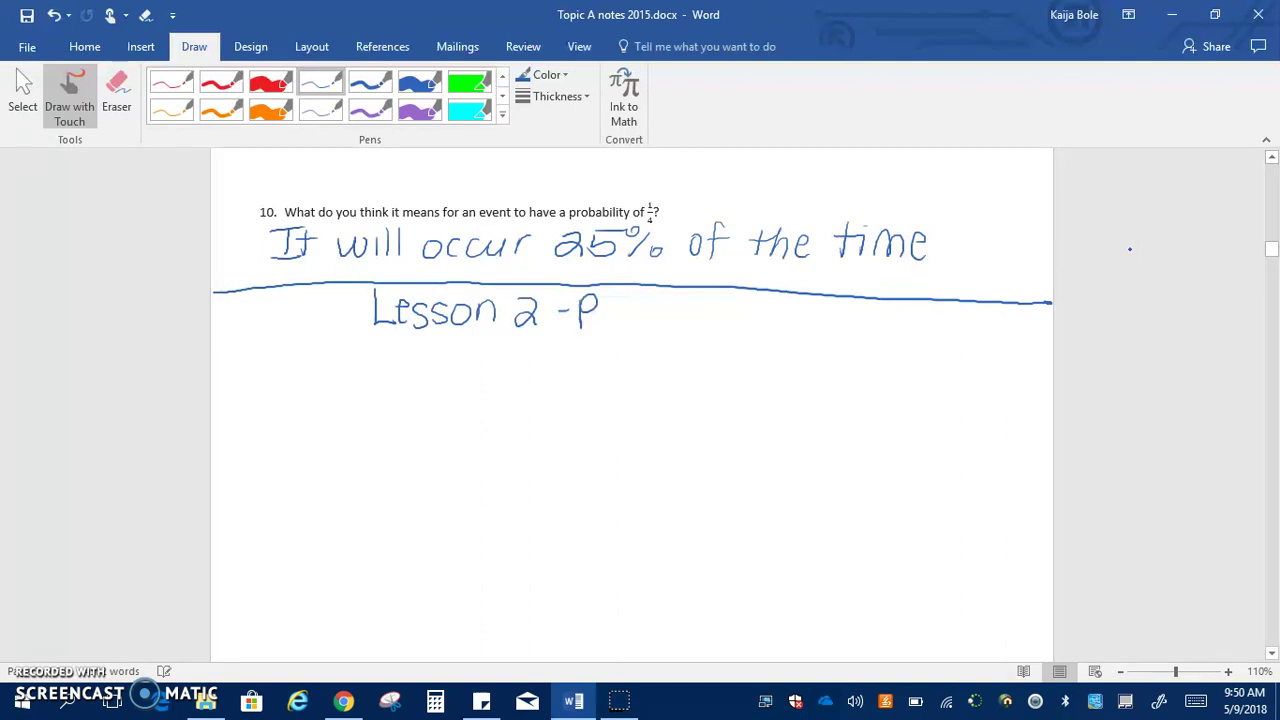
mouse_move(603, 325)
left_mouse_down()
mouse_move(612, 308)
mouse_move(690, 322)
left_mouse_up()
mouse_move(698, 302)
left_mouse_down()
mouse_move(698, 320)
mouse_move(714, 322)
left_mouse_up()
mouse_move(722, 304)
left_mouse_down()
mouse_move(722, 322)
mouse_move(738, 318)
left_mouse_up()
mouse_move(728, 304)
left_mouse_down()
mouse_move(748, 304)
mouse_move(766, 344)
left_mouse_up()
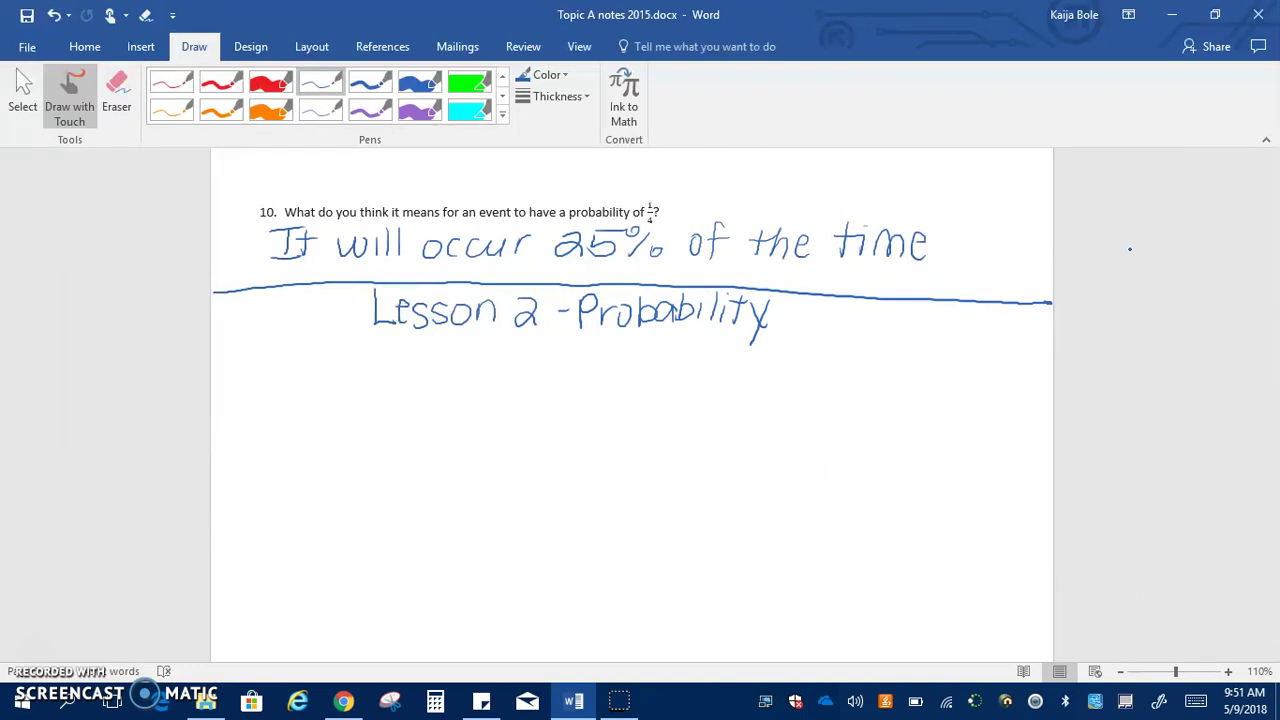
mouse_move(272, 336)
left_mouse_down()
mouse_move(279, 377)
mouse_move(307, 375)
mouse_move(307, 350)
mouse_move(337, 376)
left_mouse_up()
left_click(309, 340)
Handwrite the die outcomes 1, 2, 3, 4, 5, 6 in the Lesson 2 notes.
mouse_move(374, 346)
left_mouse_down()
mouse_move(371, 376)
mouse_move(391, 386)
left_mouse_up()
left_click_drag(406, 350, 424, 376)
mouse_move(440, 368)
left_mouse_down()
mouse_move(436, 382)
mouse_move(481, 382)
left_mouse_up()
mouse_move(500, 346)
left_mouse_down()
mouse_move(516, 362)
mouse_move(510, 378)
left_mouse_up()
mouse_move(526, 372)
left_mouse_down()
mouse_move(522, 384)
mouse_move(548, 376)
mouse_move(570, 346)
left_mouse_up()
left_click_drag(580, 368, 577, 378)
mouse_move(596, 346)
left_mouse_down()
mouse_move(592, 372)
mouse_move(601, 364)
left_mouse_up()
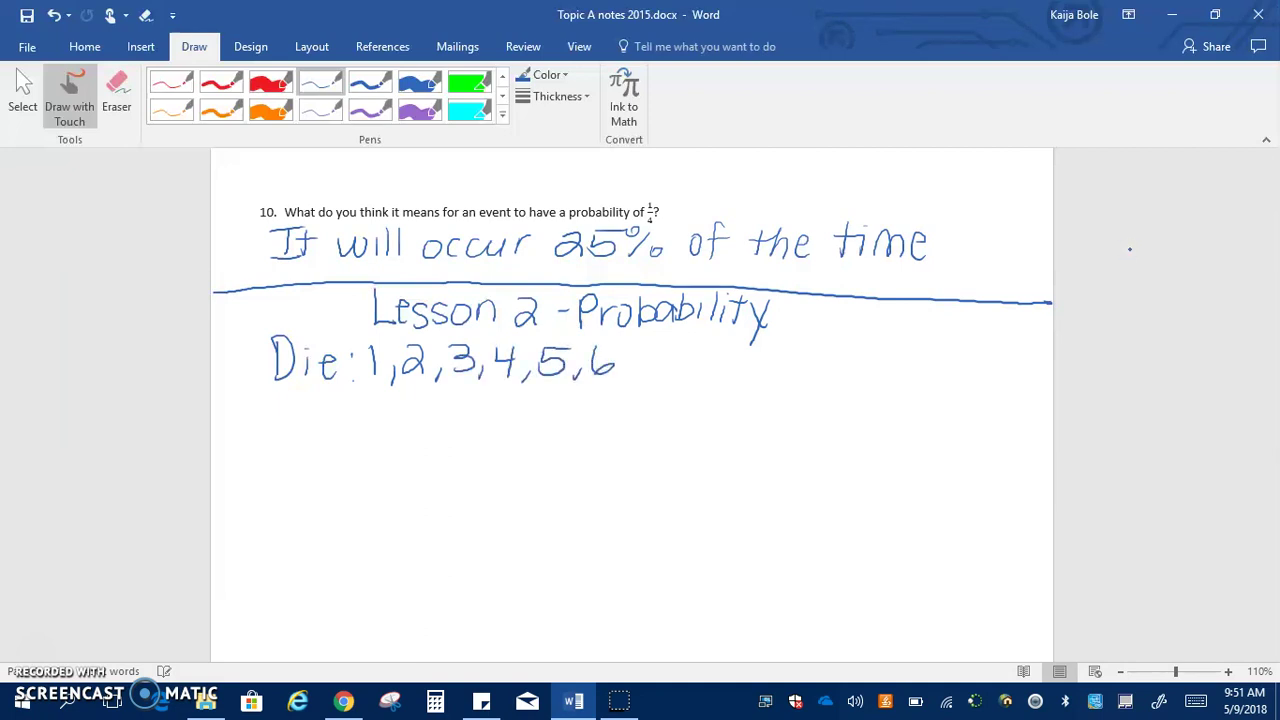
Ink "Total: 6 #'s" after the die outcomes.
mouse_move(681, 346)
left_mouse_down()
mouse_move(680, 378)
mouse_move(706, 343)
mouse_move(710, 357)
left_mouse_up()
mouse_move(727, 346)
left_mouse_down()
mouse_move(727, 382)
mouse_move(742, 357)
left_mouse_up()
left_click_drag(758, 358, 767, 380)
left_click(790, 372)
left_click_drag(832, 348, 822, 358)
mouse_move(860, 352)
left_mouse_down()
mouse_move(858, 376)
mouse_move(876, 378)
left_mouse_up()
mouse_move(850, 358)
left_mouse_down()
mouse_move(886, 352)
mouse_move(872, 366)
left_mouse_up()
left_click_drag(898, 348, 906, 376)
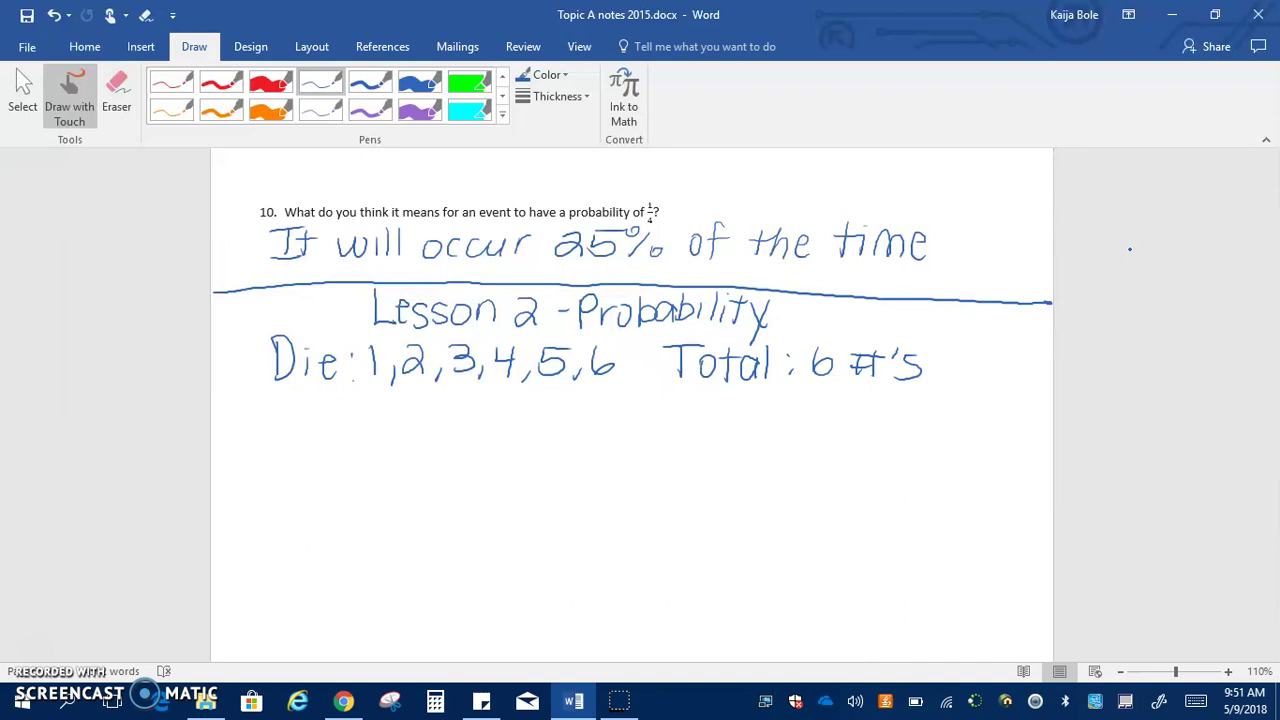
Handwrite "P(rolling 1 or 2) =" on a new line.
left_click_drag(260, 416, 260, 452)
mouse_move(260, 416)
left_mouse_down()
mouse_move(261, 450)
mouse_move(263, 434)
mouse_move(285, 450)
mouse_move(291, 425)
mouse_move(334, 446)
left_mouse_up()
mouse_move(343, 414)
left_mouse_down()
mouse_move(344, 446)
mouse_move(355, 444)
left_mouse_up()
mouse_move(358, 444)
left_mouse_down()
mouse_move(386, 440)
mouse_move(372, 460)
left_mouse_up()
mouse_move(408, 414)
left_mouse_down()
mouse_move(408, 436)
mouse_move(454, 424)
mouse_move(494, 454)
left_mouse_up()
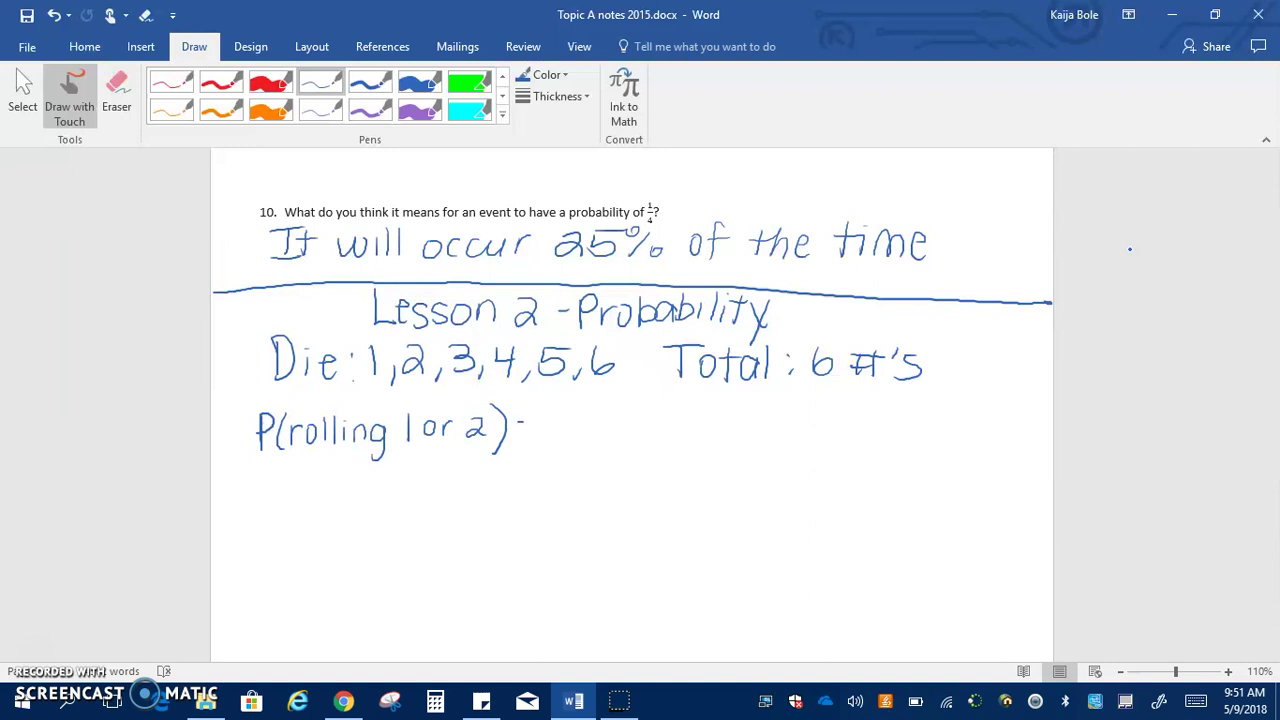
left_click_drag(520, 423, 532, 422)
left_click_drag(516, 436, 532, 436)
Complete the answer as 2/6 = 1/3 = 33 1/3%.
mouse_move(562, 401)
left_mouse_down()
mouse_move(601, 423)
mouse_move(567, 447)
left_mouse_up()
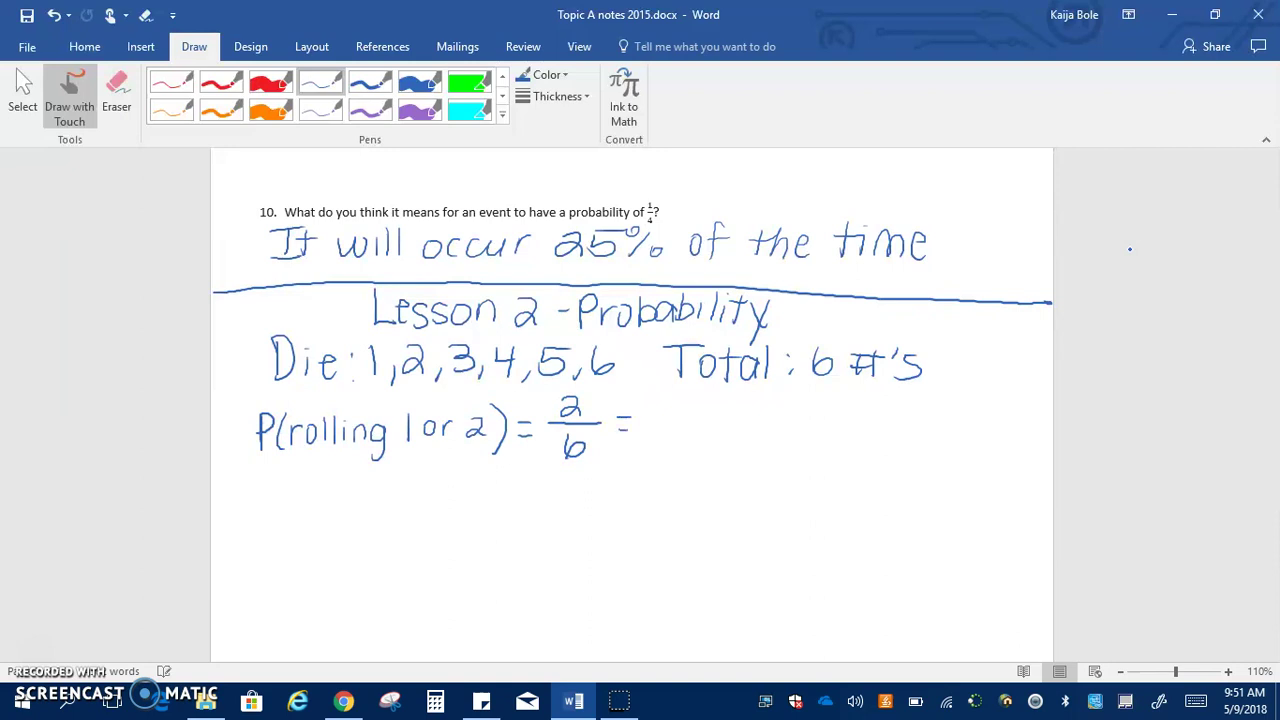
left_click_drag(674, 403, 673, 420)
mouse_move(655, 417)
left_mouse_down()
mouse_move(698, 414)
mouse_move(660, 452)
left_mouse_up()
mouse_move(745, 405)
left_mouse_down()
mouse_move(756, 423)
mouse_move(744, 438)
mouse_move(822, 412)
left_mouse_up()
mouse_move(806, 413)
left_mouse_down()
mouse_move(831, 412)
mouse_move(816, 441)
left_mouse_up()
left_click_drag(874, 407, 852, 440)
left_click_drag(857, 403, 878, 442)
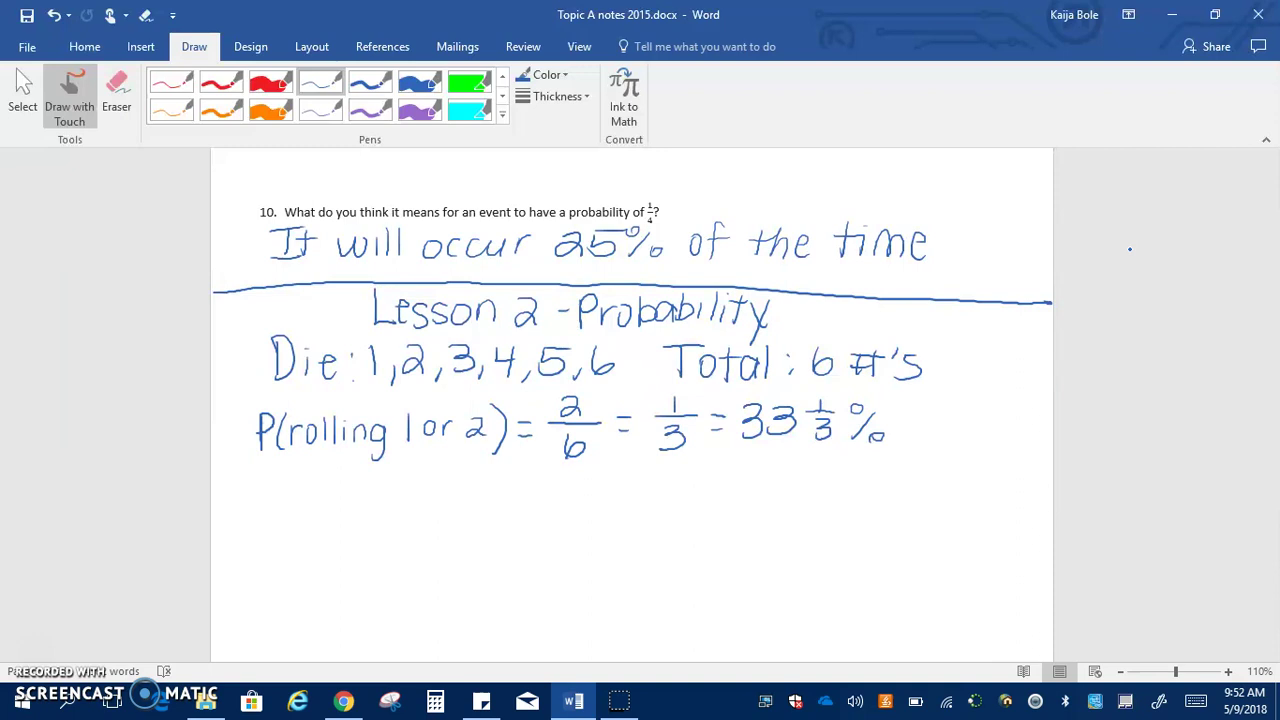
Start a new line by handwriting "P(rolling even".
mouse_move(259, 483)
left_mouse_down()
mouse_move(260, 521)
mouse_move(261, 505)
mouse_move(287, 521)
left_mouse_up()
mouse_move(302, 496)
left_mouse_down()
mouse_move(302, 520)
mouse_move(313, 496)
left_mouse_up()
left_click_drag(322, 497, 333, 517)
mouse_move(344, 487)
left_mouse_down()
mouse_move(343, 515)
mouse_move(378, 516)
mouse_move(386, 534)
mouse_move(394, 516)
left_mouse_up()
left_click_drag(418, 506, 446, 496)
mouse_move(452, 500)
left_mouse_down()
mouse_move(464, 497)
mouse_move(460, 516)
left_mouse_up()
Finish the even-number line as "#) = 3/6 = 1/2 = 50%".
mouse_move(472, 496)
left_mouse_down()
mouse_move(474, 518)
mouse_move(504, 512)
left_mouse_up()
left_click_drag(518, 502, 514, 520)
mouse_move(500, 500)
left_mouse_down()
mouse_move(528, 494)
mouse_move(524, 506)
left_mouse_up()
mouse_move(534, 478)
left_mouse_down()
mouse_move(538, 528)
mouse_move(604, 495)
mouse_move(636, 502)
mouse_move(606, 524)
mouse_move(714, 500)
left_mouse_up()
mouse_move(690, 505)
left_mouse_down()
mouse_move(732, 503)
mouse_move(736, 536)
mouse_move(768, 501)
mouse_move(802, 521)
mouse_move(828, 487)
left_mouse_up()
mouse_move(850, 490)
left_mouse_down()
mouse_move(840, 522)
mouse_move(850, 490)
left_mouse_up()
mouse_move(898, 502)
left_mouse_down()
mouse_move(874, 526)
mouse_move(876, 489)
mouse_move(900, 519)
left_mouse_up()
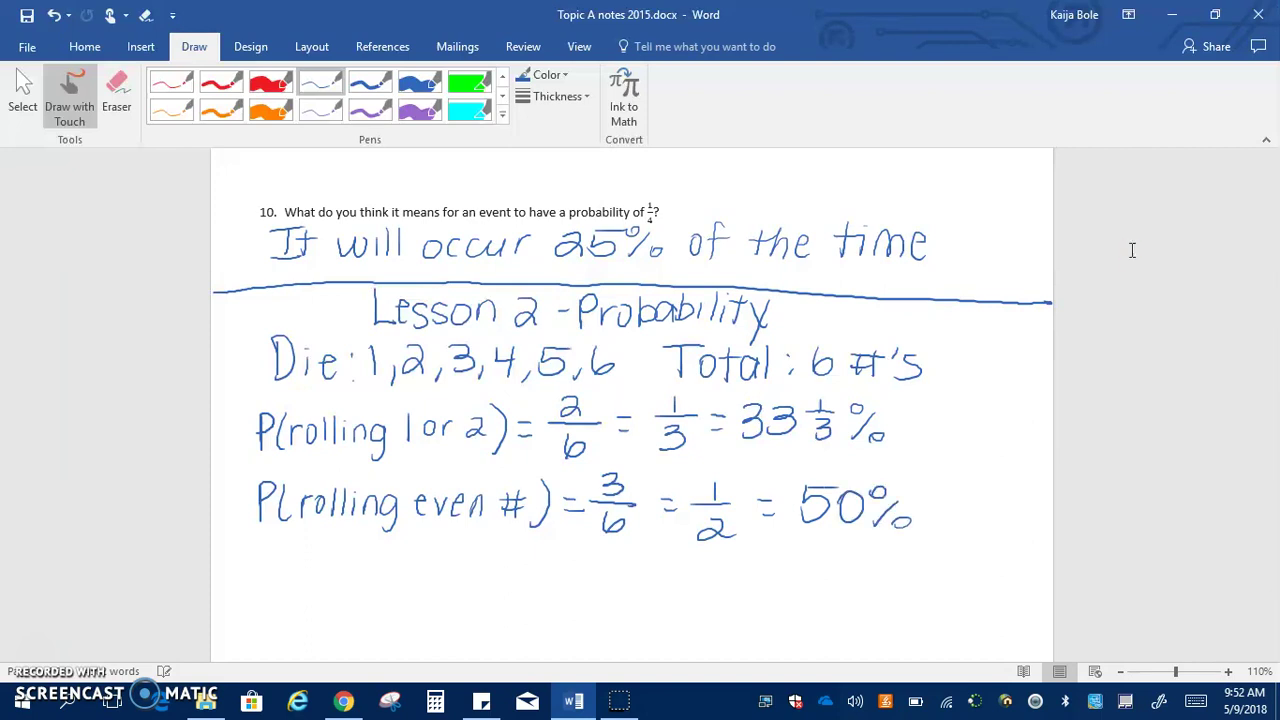
Handwrite "P(rolling 4 or less)" on the next line.
mouse_move(262, 550)
left_mouse_down()
mouse_move(262, 586)
mouse_move(264, 568)
mouse_move(289, 585)
left_mouse_up()
mouse_move(304, 566)
left_mouse_down()
mouse_move(304, 585)
mouse_move(320, 566)
left_mouse_up()
left_click_drag(328, 568, 339, 585)
mouse_move(352, 555)
left_mouse_down()
mouse_move(351, 584)
mouse_move(390, 578)
left_mouse_up()
mouse_move(412, 562)
left_mouse_down()
mouse_move(402, 602)
mouse_move(448, 568)
mouse_move(445, 586)
left_mouse_up()
mouse_move(464, 568)
left_mouse_down()
mouse_move(476, 572)
mouse_move(467, 563)
left_mouse_up()
mouse_move(481, 582)
left_mouse_down()
mouse_move(488, 566)
mouse_move(504, 584)
left_mouse_up()
left_click_drag(518, 570, 569, 585)
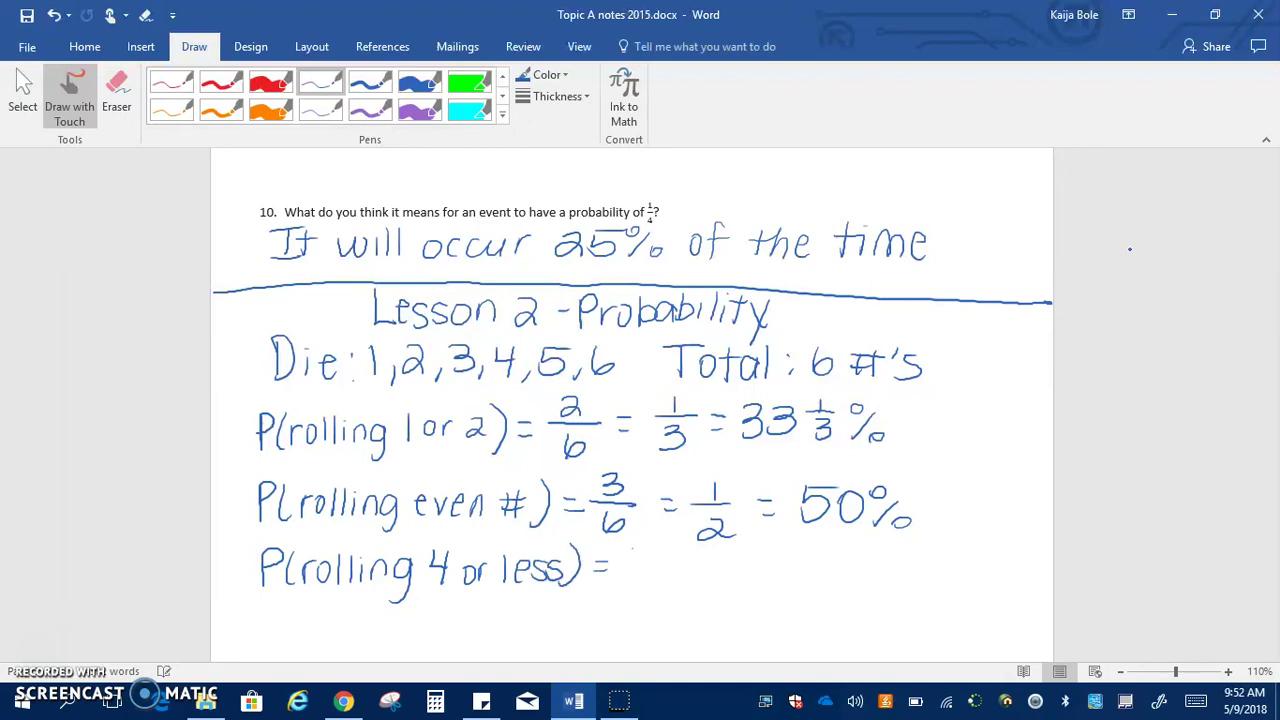
Complete the answer as 4/6 = 2/3 = 66 2/3%.
left_click_drag(632, 548, 646, 564)
mouse_move(640, 546)
left_mouse_down()
mouse_move(640, 576)
mouse_move(664, 576)
mouse_move(634, 600)
mouse_move(697, 574)
left_mouse_up()
mouse_move(681, 584)
left_mouse_down()
mouse_move(757, 578)
mouse_move(730, 615)
left_mouse_up()
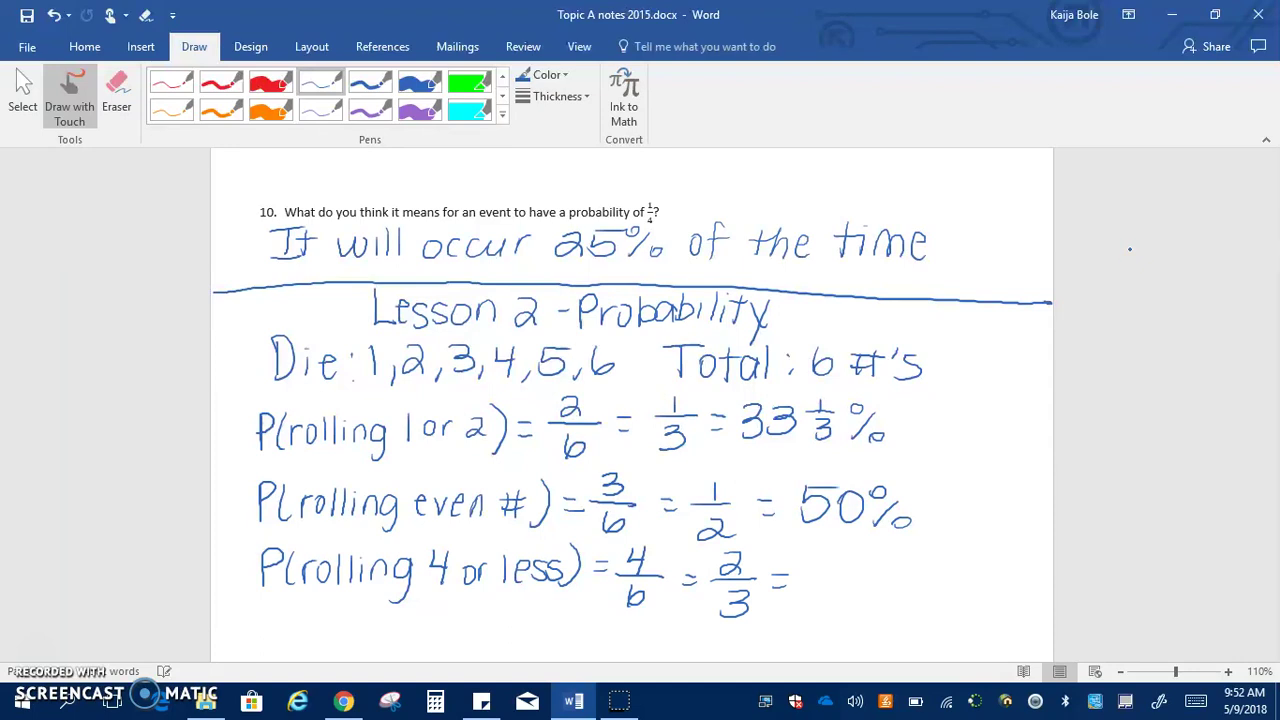
mouse_move(817, 556)
left_mouse_down()
mouse_move(816, 590)
mouse_move(818, 574)
left_mouse_up()
mouse_move(850, 558)
left_mouse_down()
mouse_move(849, 588)
mouse_move(850, 576)
mouse_move(915, 572)
mouse_move(892, 601)
left_mouse_up()
left_click_drag(945, 568, 928, 597)
left_click_drag(929, 559, 953, 584)
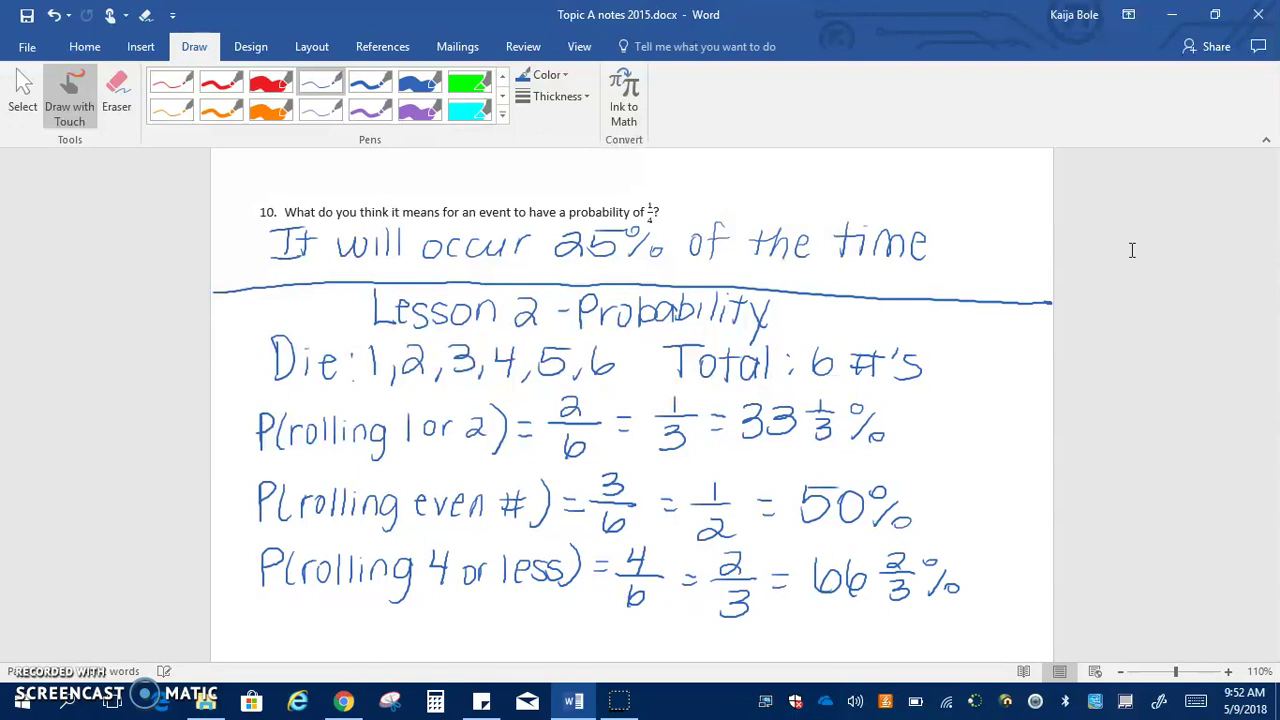